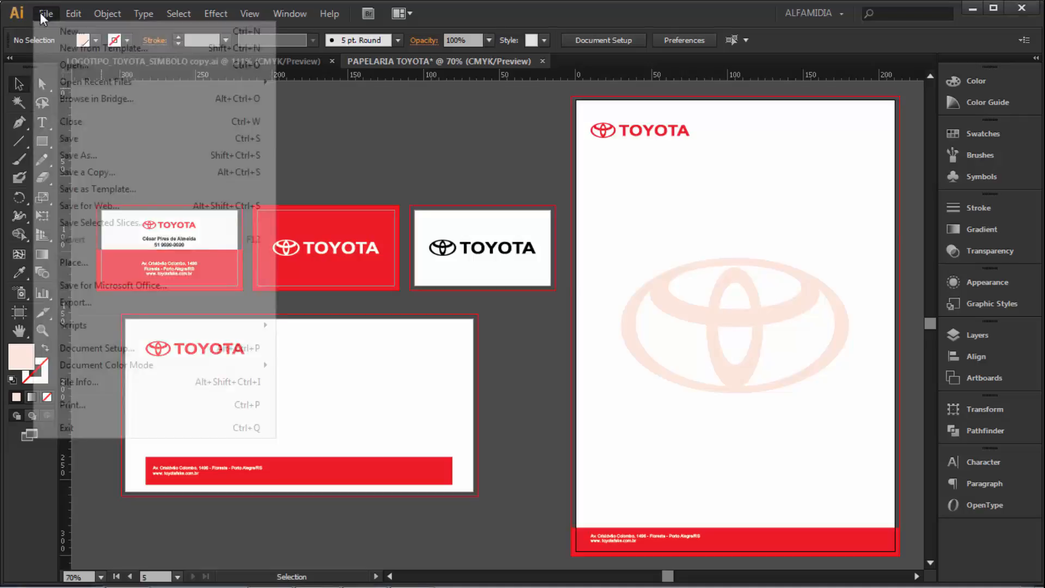
Start a new document and name it FOLHETO TOYOTA.
{"action": "left_click", "coordinate": [60, 32]}
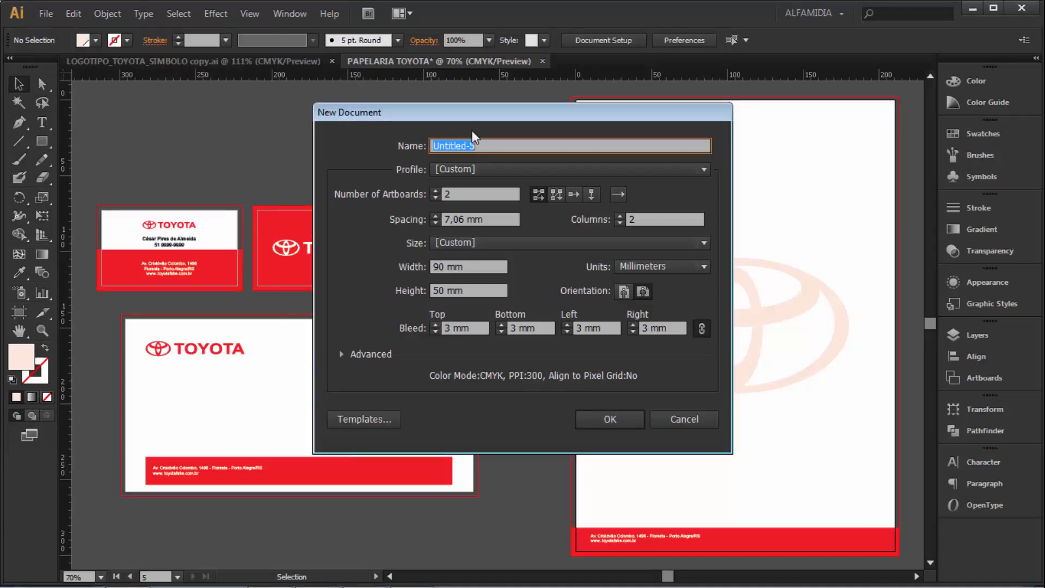
{"action": "type", "text": "folhe"}
{"action": "key", "text": "BackSpace"}
{"action": "key", "text": "BackSpace"}
{"action": "key", "text": "BackSpace"}
{"action": "key", "text": "BackSpace"}
{"action": "key", "text": "BackSpace"}
{"action": "type", "text": "FOLHETO TOY"}
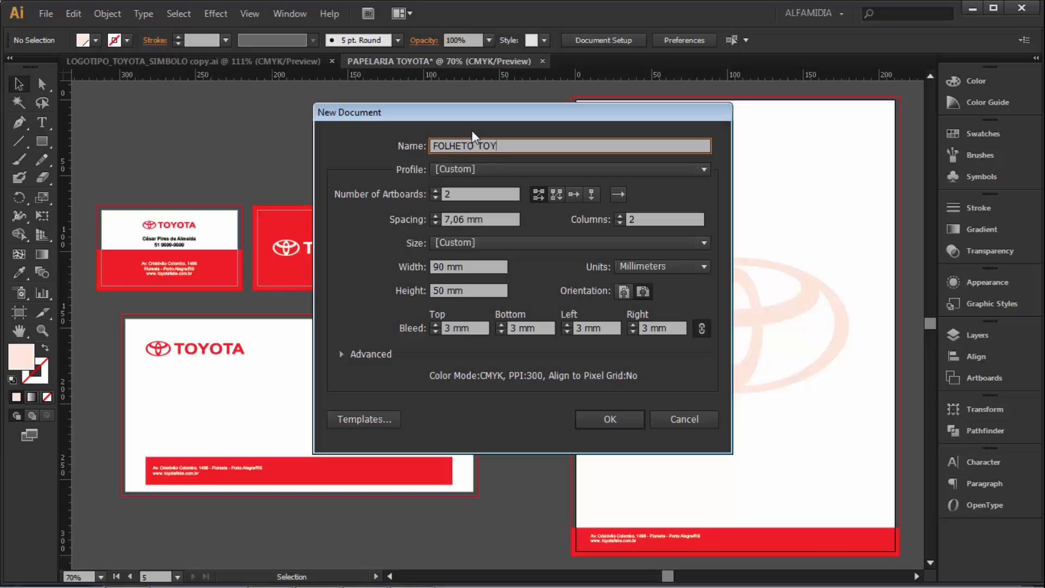
{"action": "type", "text": "OTA"}
Set the new document's custom size to 210 mm wide by 300 mm high in portrait orientation, and create it.
{"action": "left_click", "coordinate": [531, 246]}
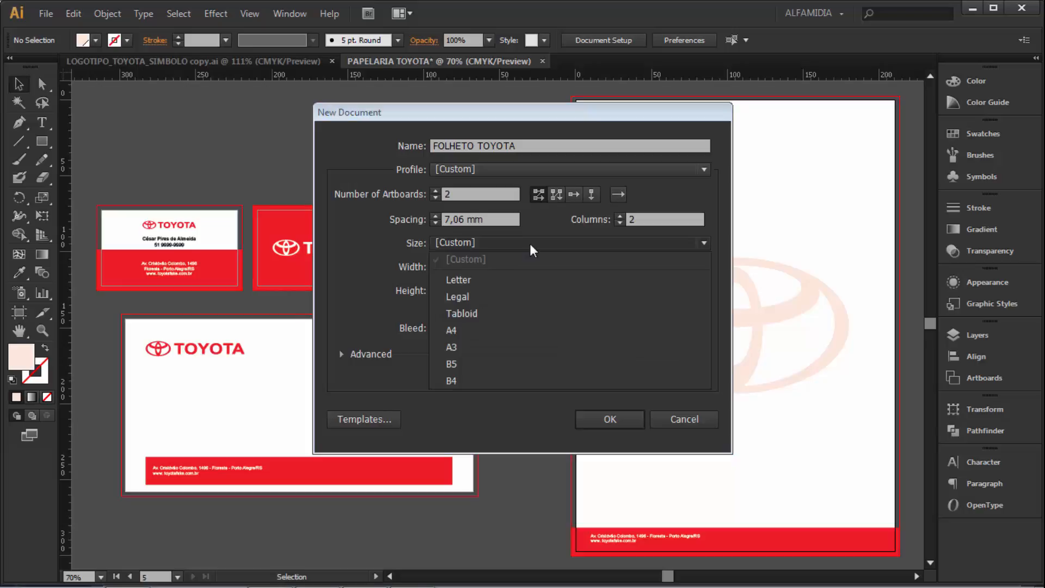
{"action": "left_click", "coordinate": [446, 259]}
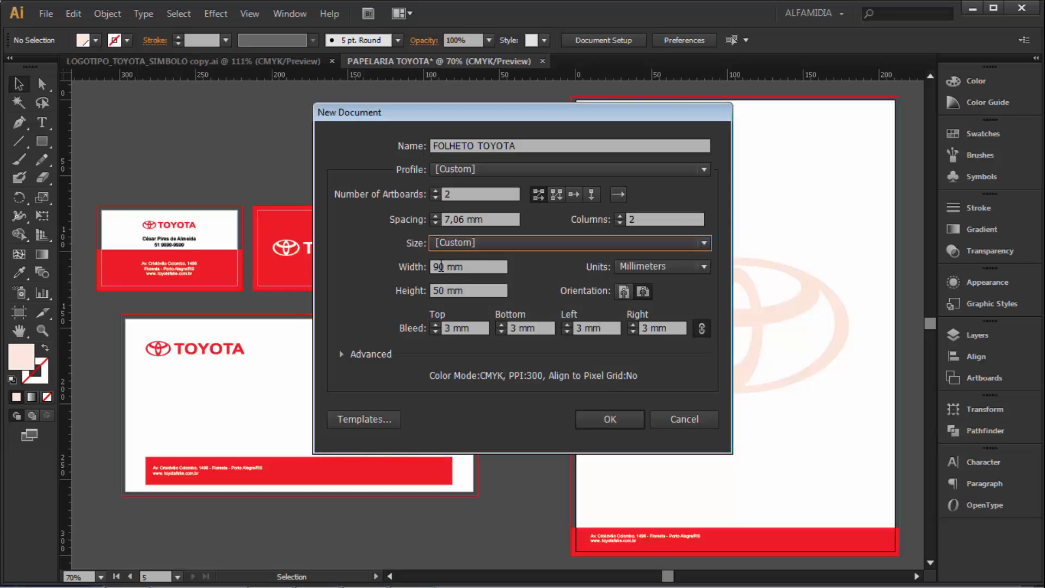
{"action": "double_click", "coordinate": [441, 266]}
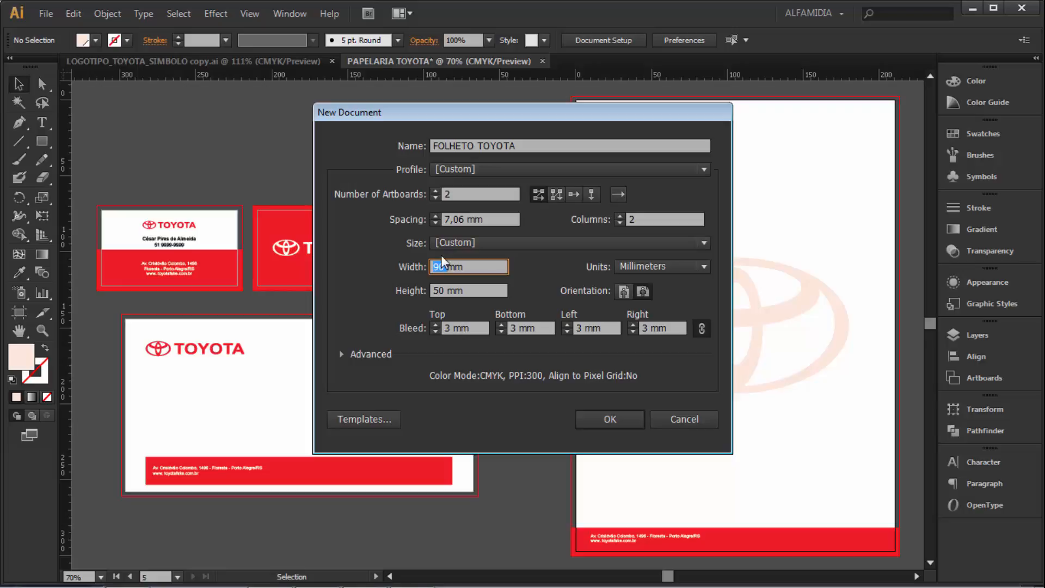
{"action": "type", "text": "210"}
{"action": "key", "text": "Tab"}
{"action": "type", "text": "300"}
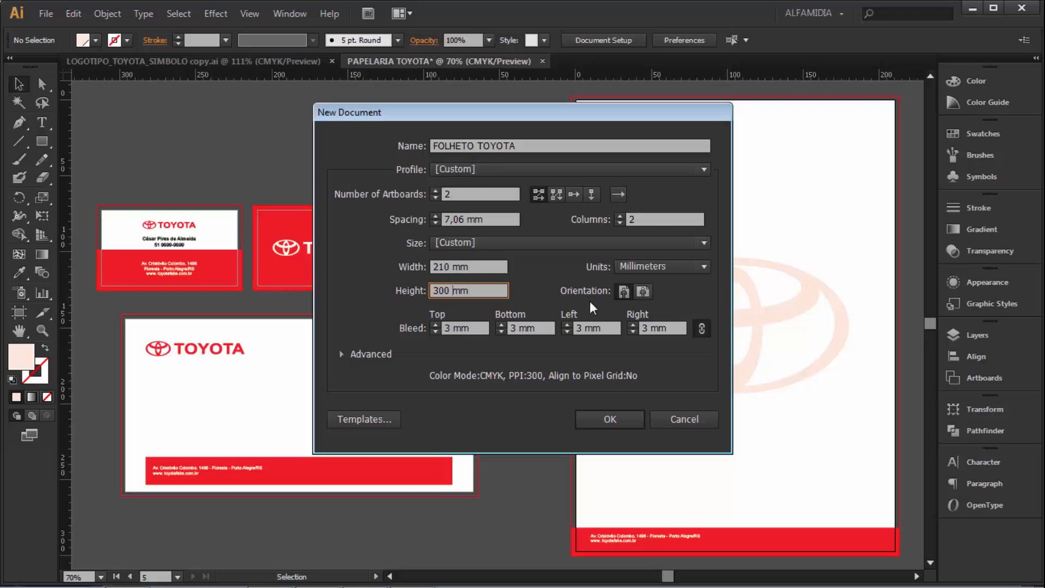
{"action": "left_click", "coordinate": [624, 292]}
{"action": "key", "text": "ctrl"}
{"action": "key", "text": "ctrl"}
{"action": "left_click", "coordinate": [611, 423]}
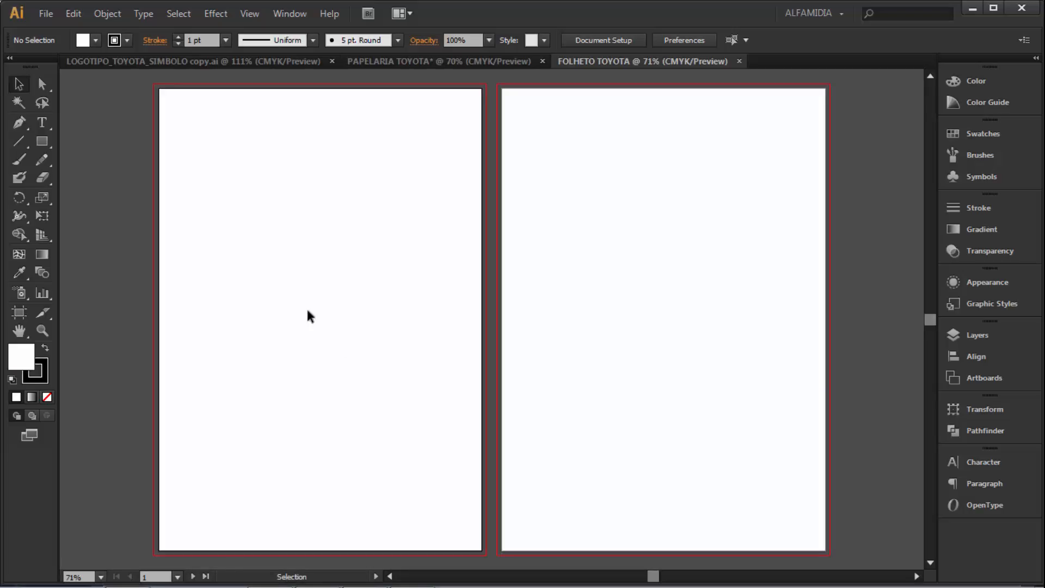
Rename Layer 1 as FUNDOS.
{"action": "key", "text": "ctrl"}
{"action": "key", "text": "ctrl"}
{"action": "left_click", "coordinate": [972, 334]}
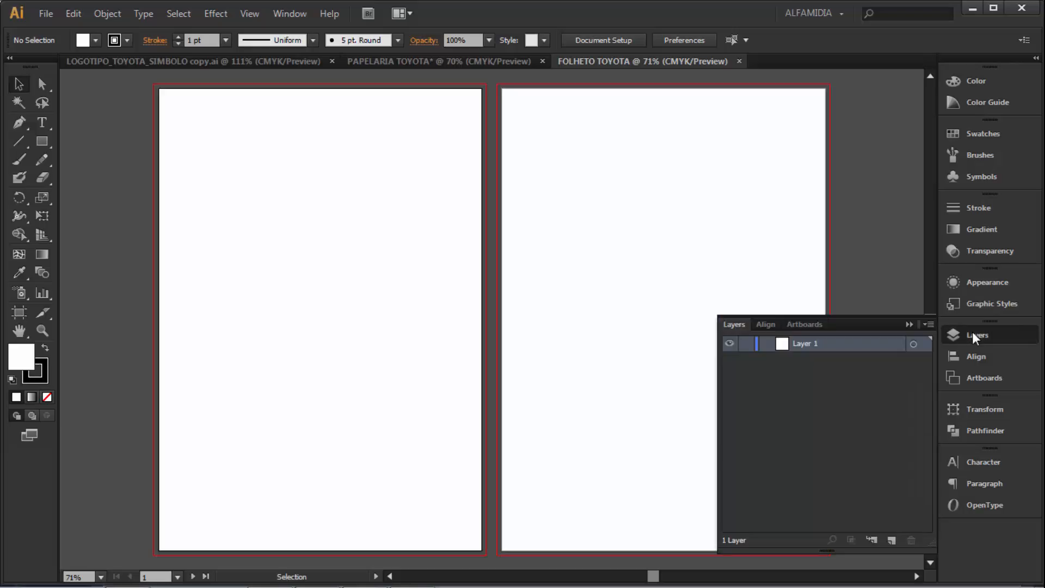
{"action": "double_click", "coordinate": [814, 344]}
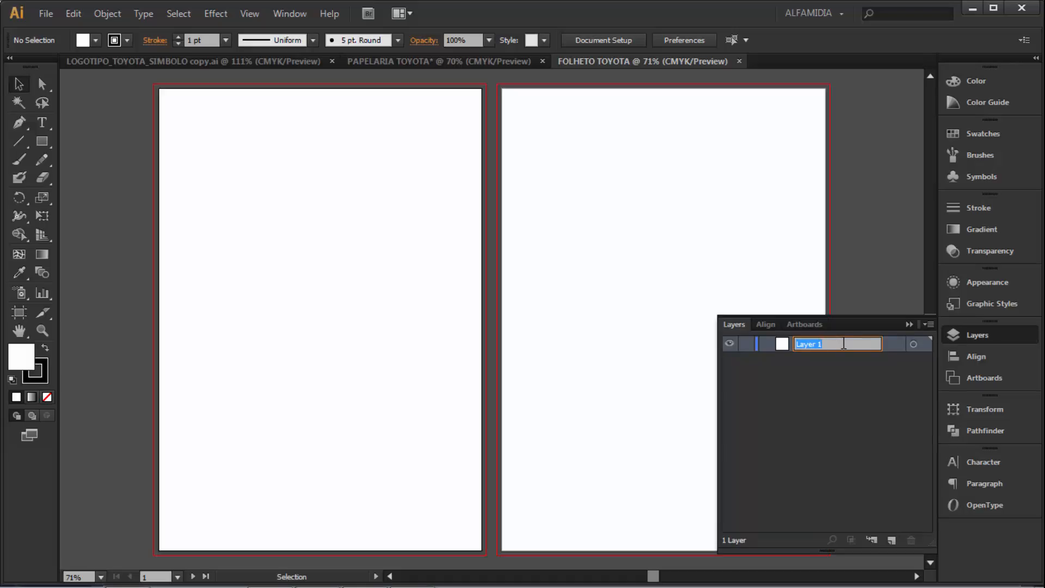
{"action": "type", "text": "FUNDOS"}
{"action": "key", "text": "Return"}
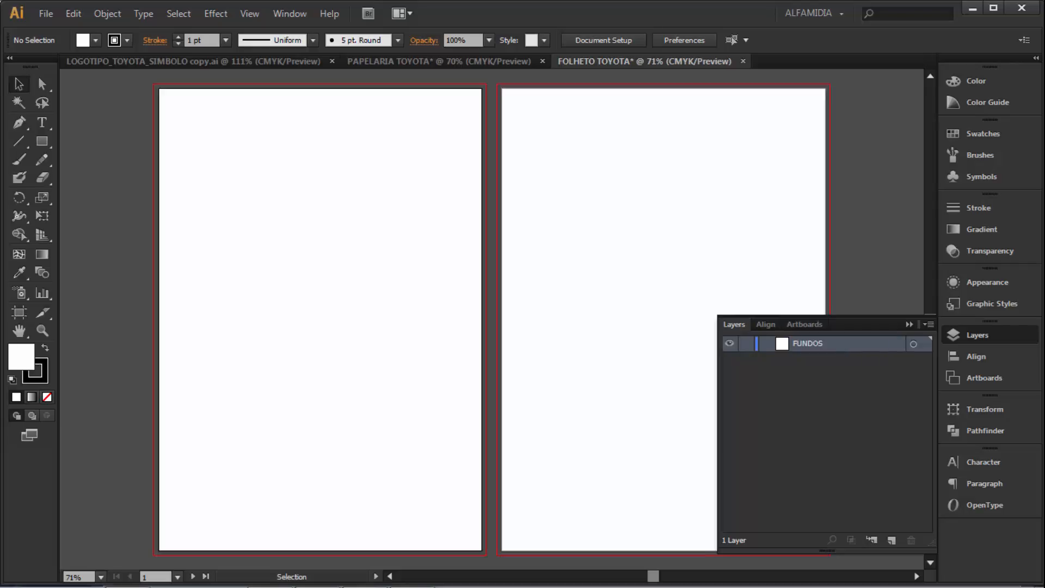
Add a new layer above FUNDOS and name it IMAGENS.
{"action": "left_click", "coordinate": [890, 540]}
{"action": "double_click", "coordinate": [802, 343]}
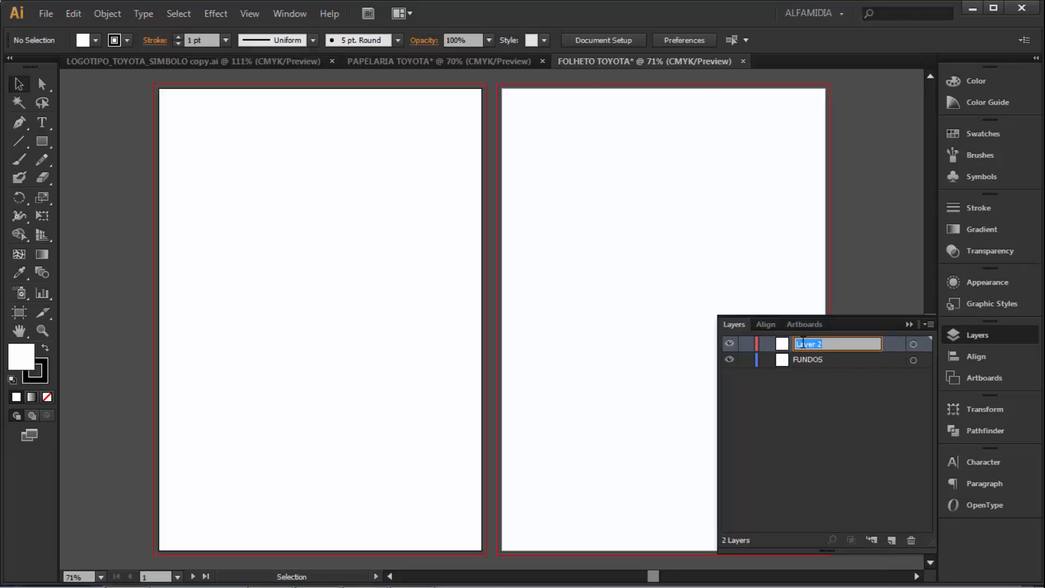
{"action": "type", "text": "IMAGENS"}
{"action": "key", "text": "Return"}
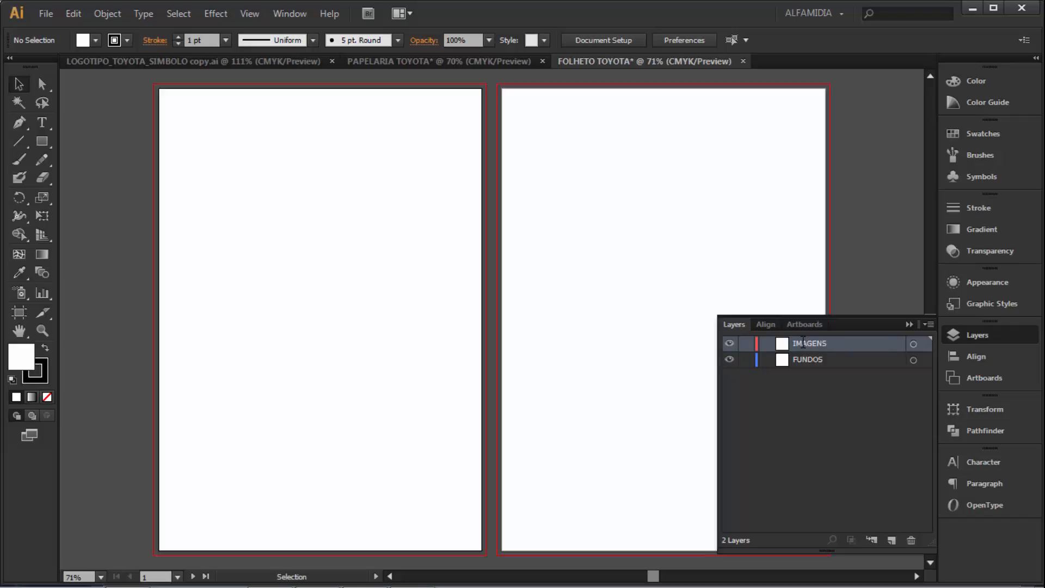
Add a new layer above IMAGENS and name it TEXTOS.
{"action": "left_click", "coordinate": [892, 539]}
{"action": "double_click", "coordinate": [806, 345]}
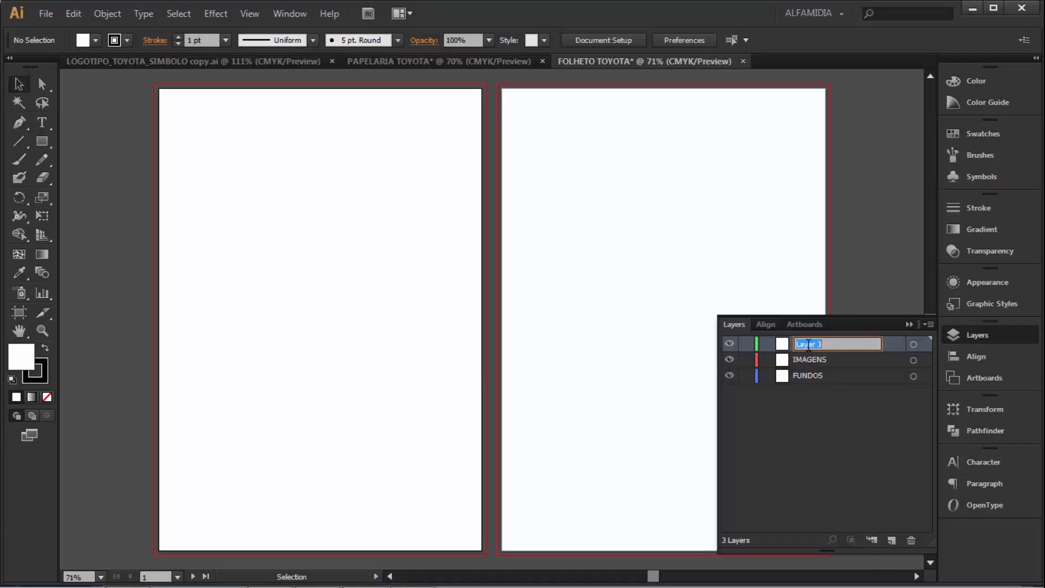
{"action": "type", "text": "TEXTOS"}
{"action": "key", "text": "Return"}
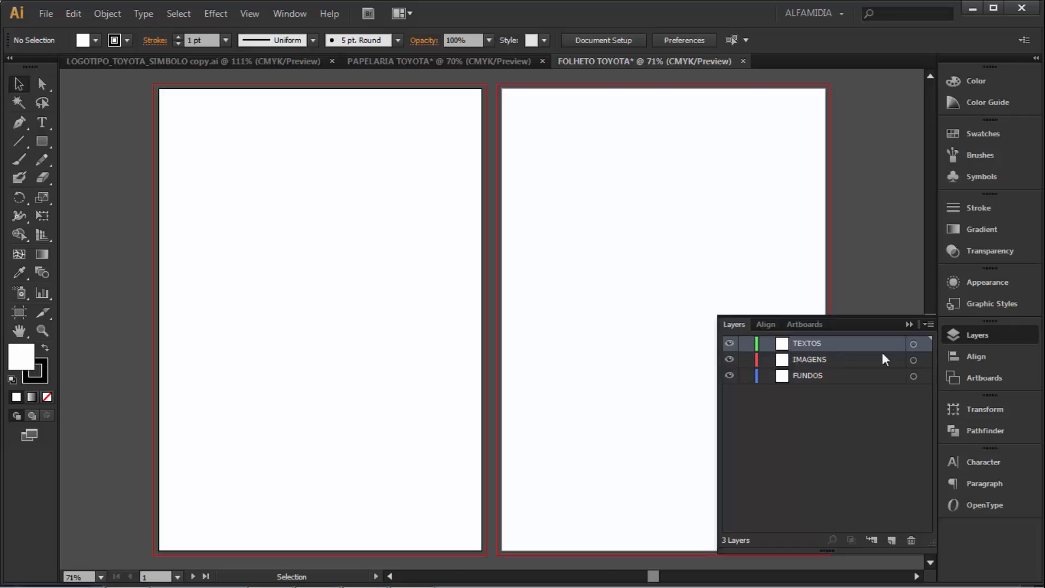
{"action": "left_click", "coordinate": [989, 335]}
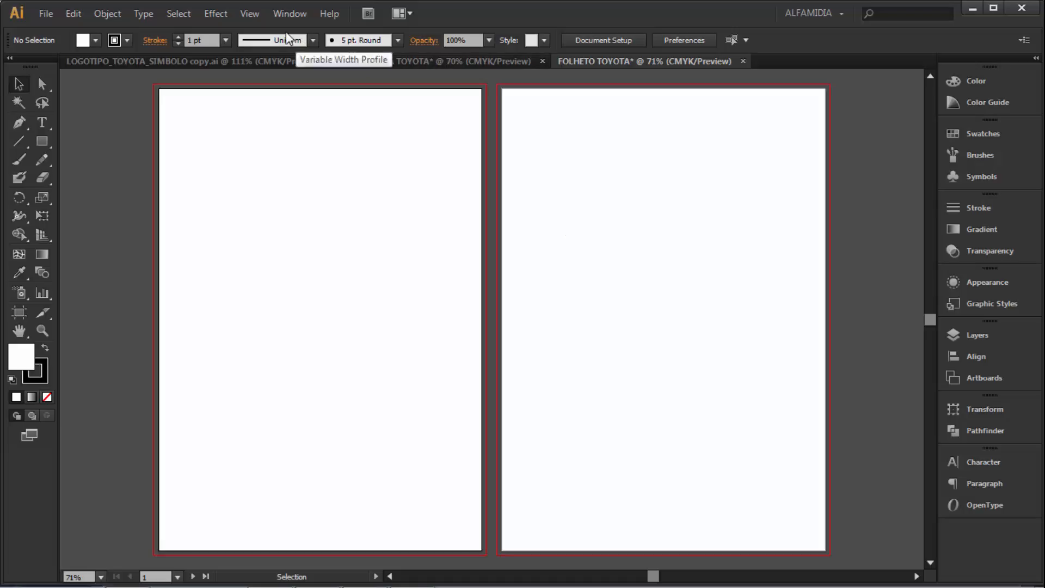
Show the document grid over the artboards.
{"action": "left_click", "coordinate": [246, 12]}
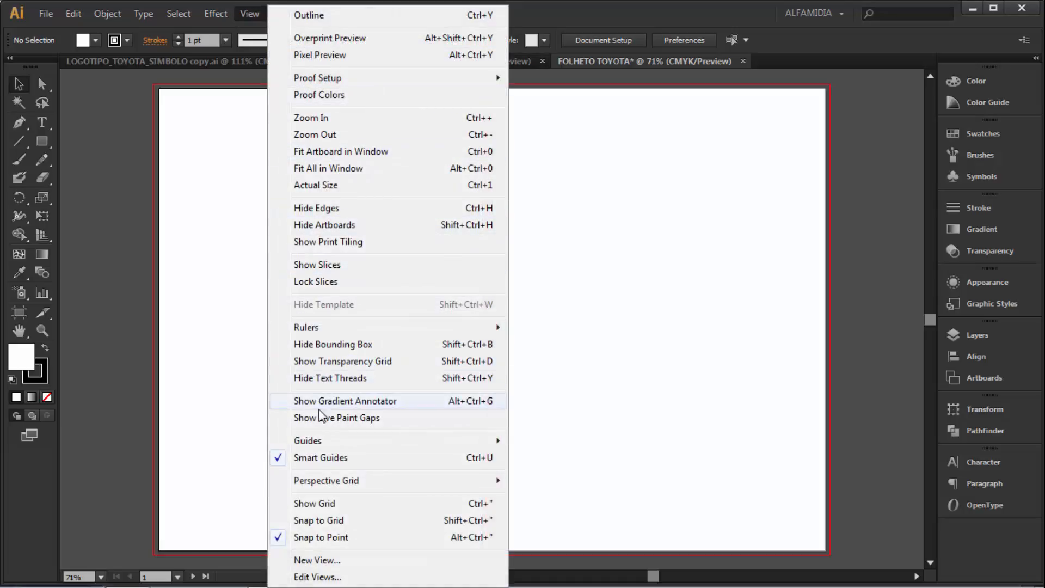
{"action": "left_click", "coordinate": [336, 502]}
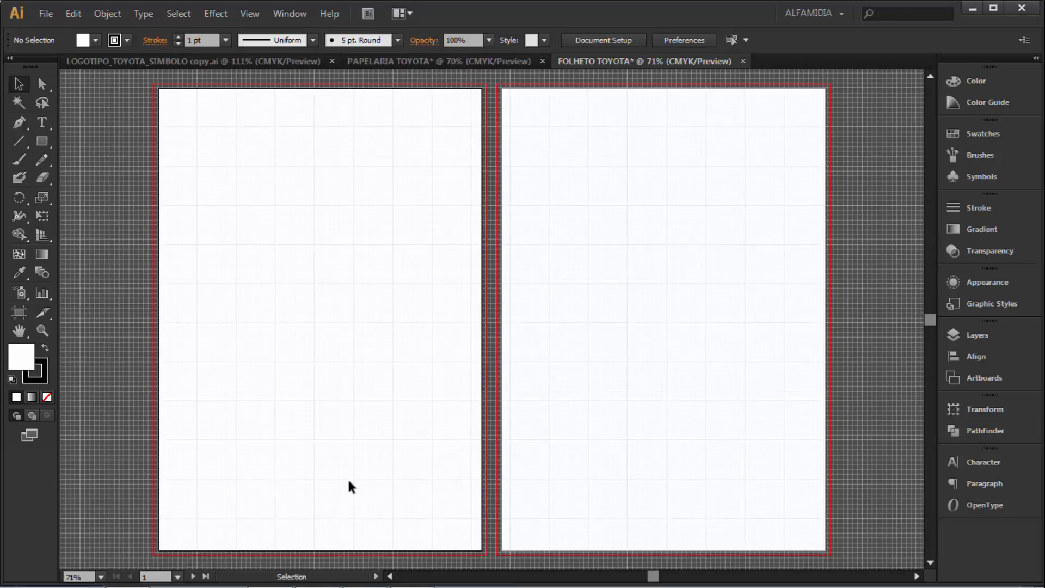
{"action": "key", "text": "ctrl+space"}
{"action": "left_click_drag", "start_coordinate": [160, 89], "coordinate": [262, 170]}
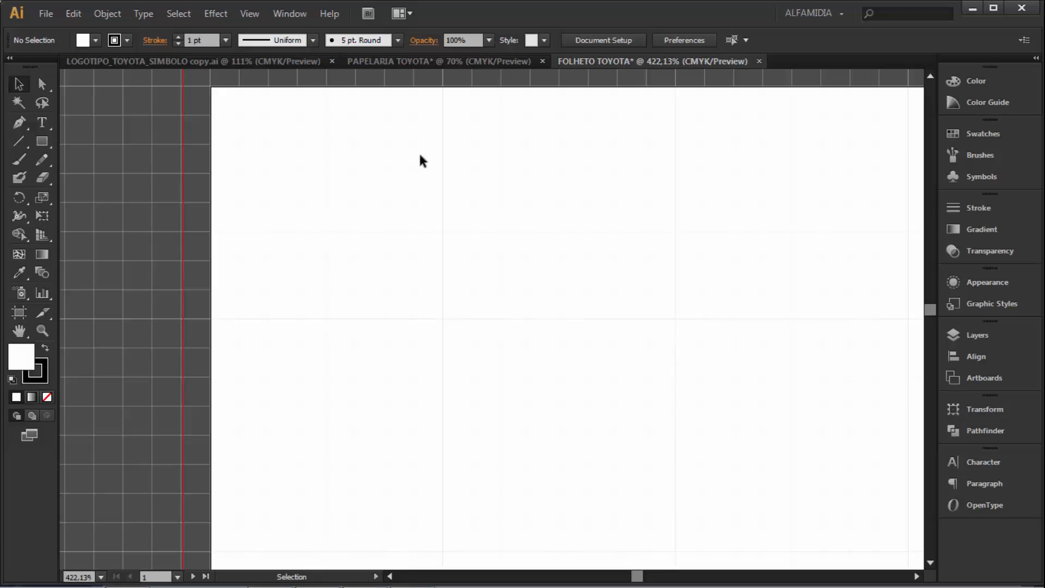
In the Guides & Grid preferences, set a gridline every 10 mm with 2 subdivisions.
{"action": "left_click", "coordinate": [73, 11]}
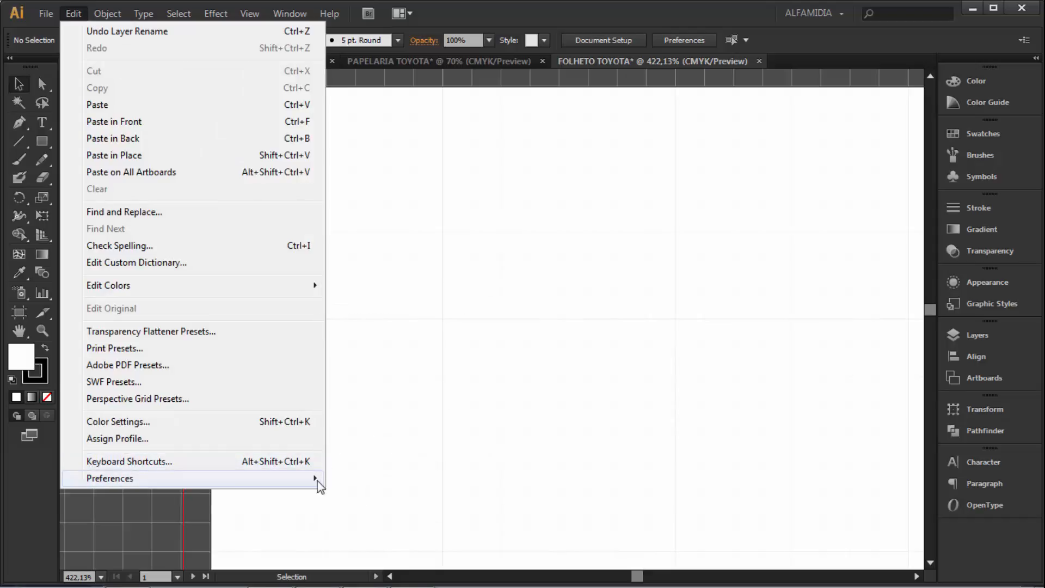
{"action": "mouse_move", "coordinate": [318, 481]}
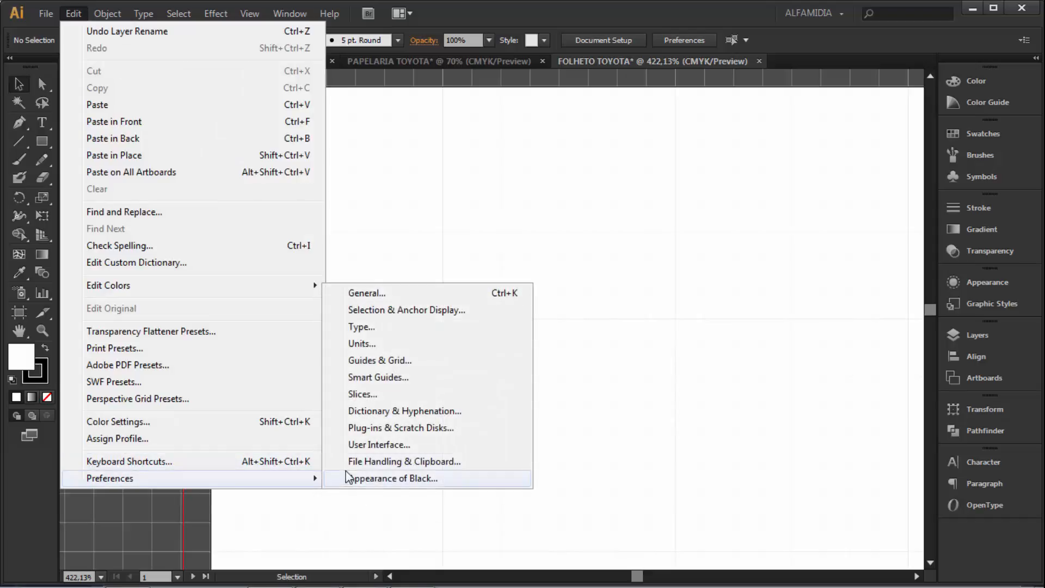
{"action": "left_click", "coordinate": [386, 361]}
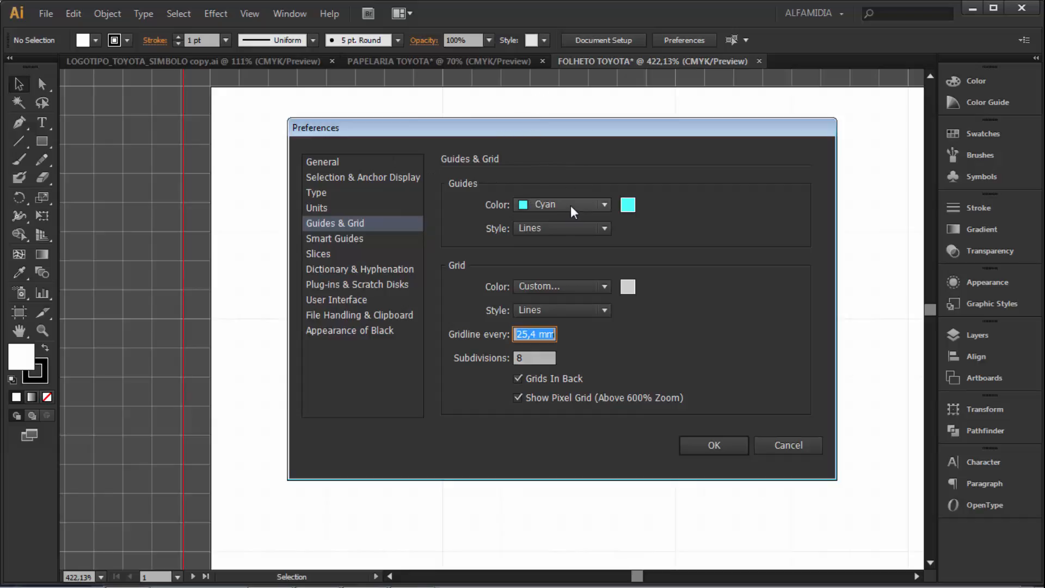
{"action": "left_click", "coordinate": [601, 229]}
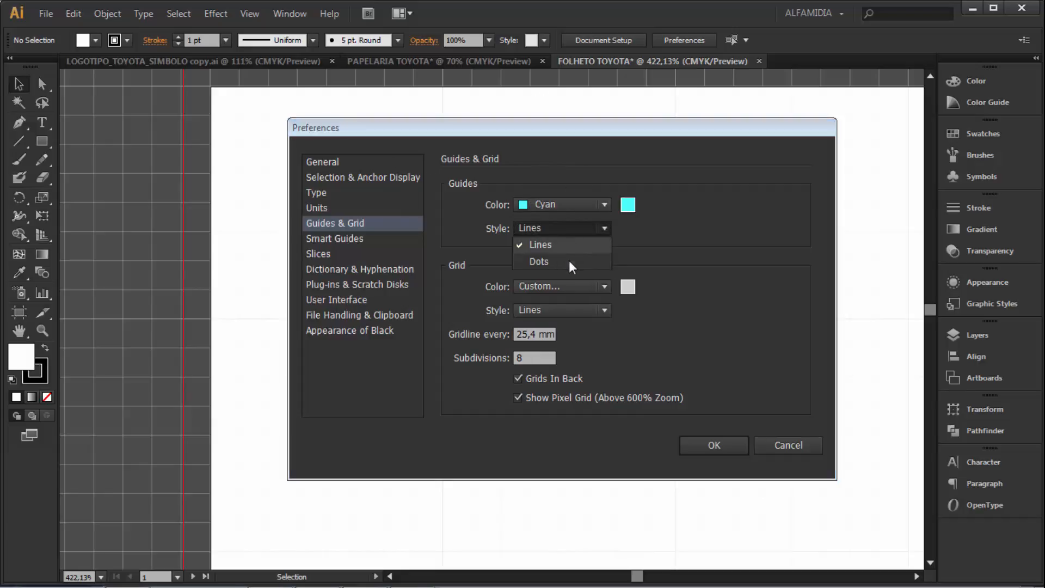
{"action": "left_click", "coordinate": [587, 244]}
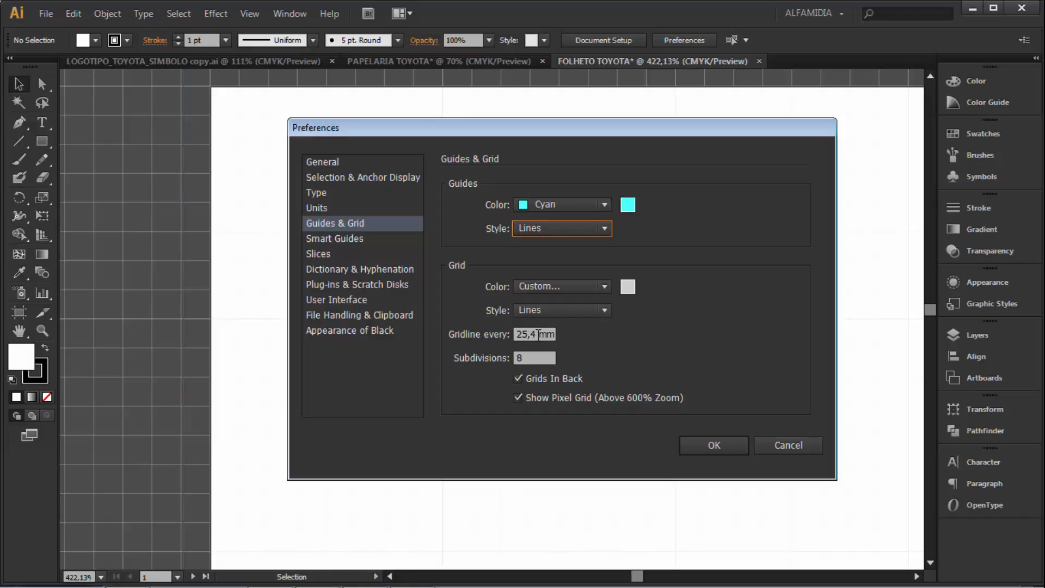
{"action": "key", "text": "ctrl"}
{"action": "left_click_drag", "start_coordinate": [538, 334], "coordinate": [501, 338]}
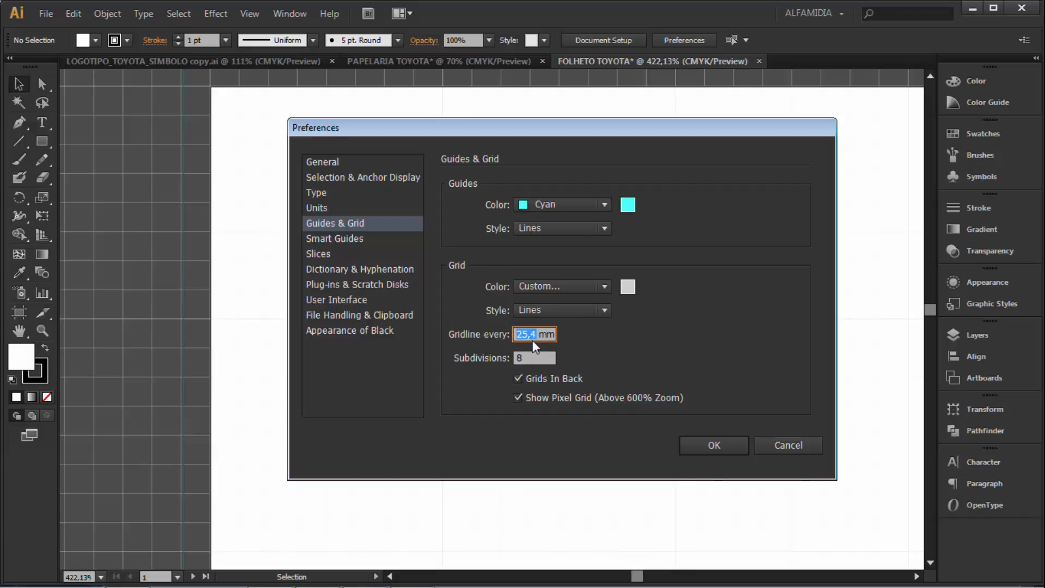
{"action": "type", "text": "10"}
{"action": "left_click_drag", "start_coordinate": [537, 359], "coordinate": [428, 347]}
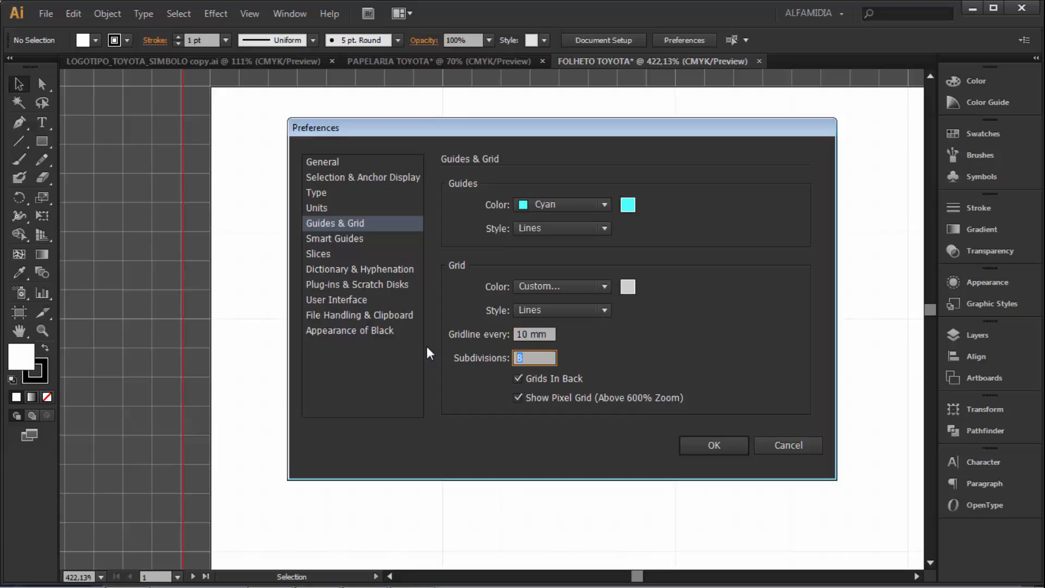
{"action": "type", "text": "1"}
{"action": "left_click_drag", "start_coordinate": [526, 357], "coordinate": [503, 356]}
Change the grid colour to a custom greyish violet (RGB 156, 152, 167), store it as a custom colour, and apply the preferences.
{"action": "left_click", "coordinate": [628, 287]}
{"action": "left_click_drag", "start_coordinate": [692, 225], "coordinate": [689, 232]}
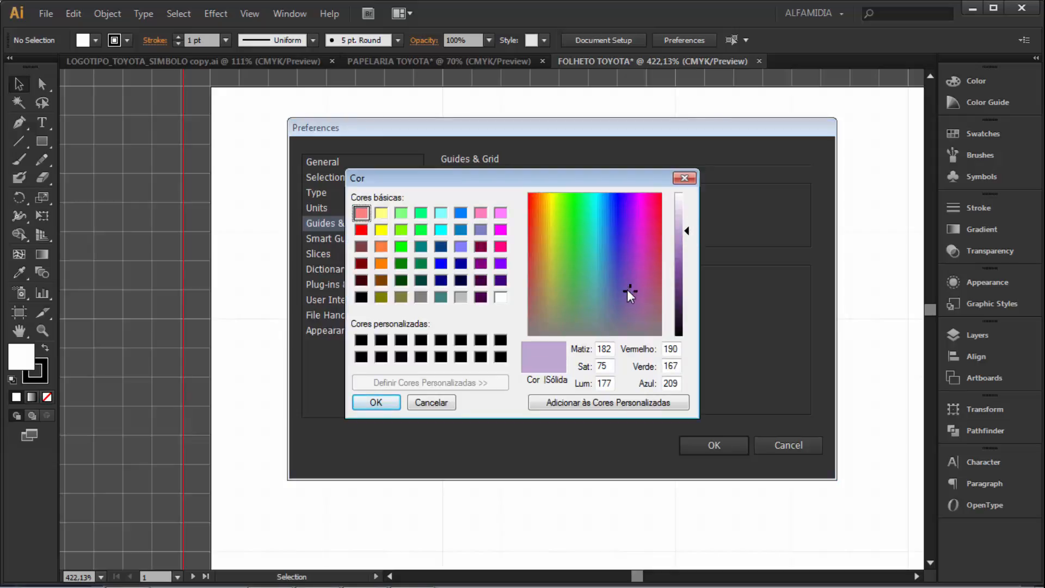
{"action": "left_click_drag", "start_coordinate": [627, 289], "coordinate": [629, 315]}
{"action": "left_click_drag", "start_coordinate": [678, 237], "coordinate": [677, 253]}
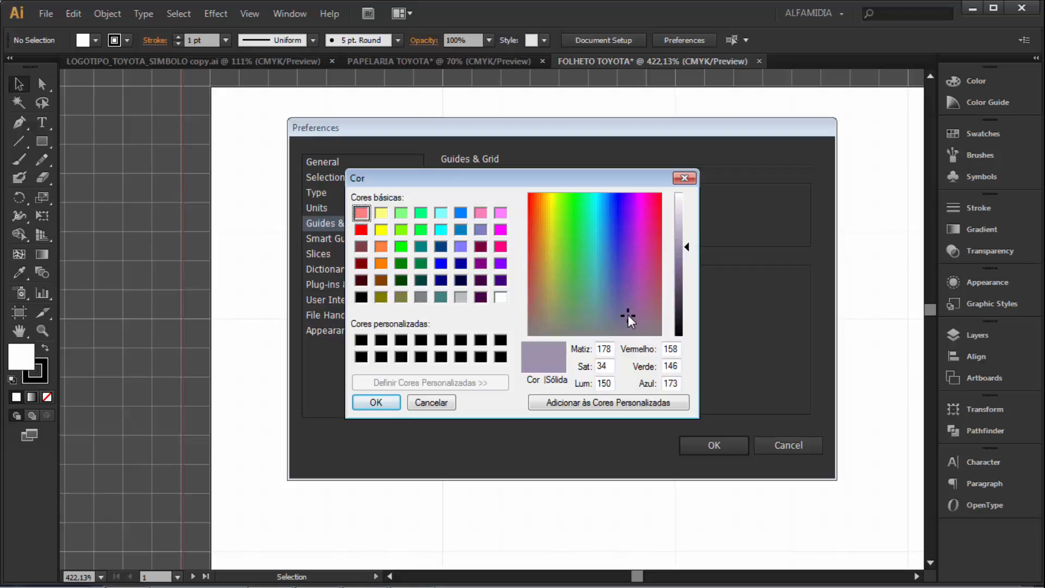
{"action": "left_click_drag", "start_coordinate": [628, 316], "coordinate": [624, 323]}
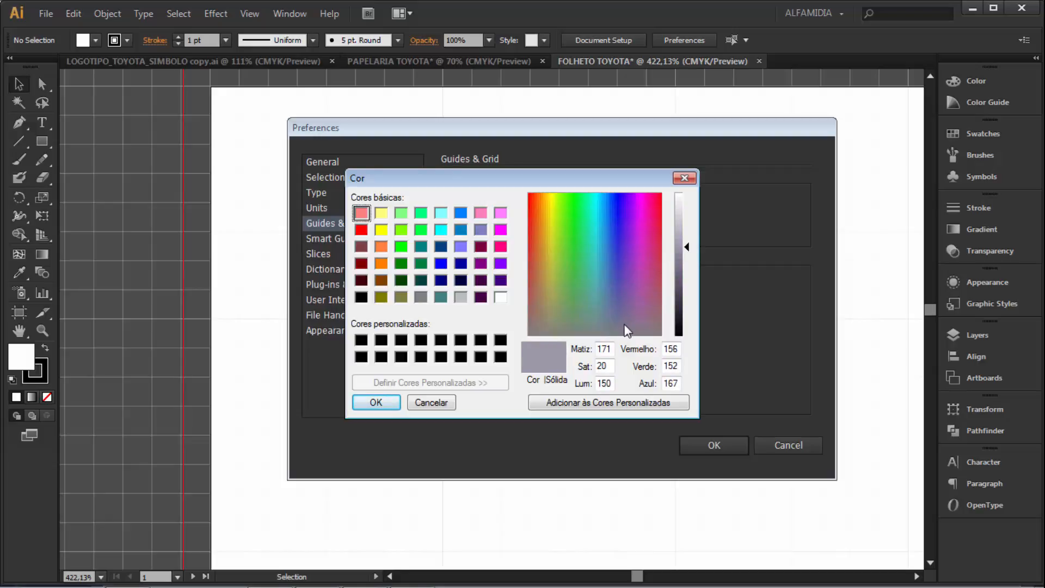
{"action": "left_click", "coordinate": [686, 444]}
{"action": "left_click", "coordinate": [583, 402]}
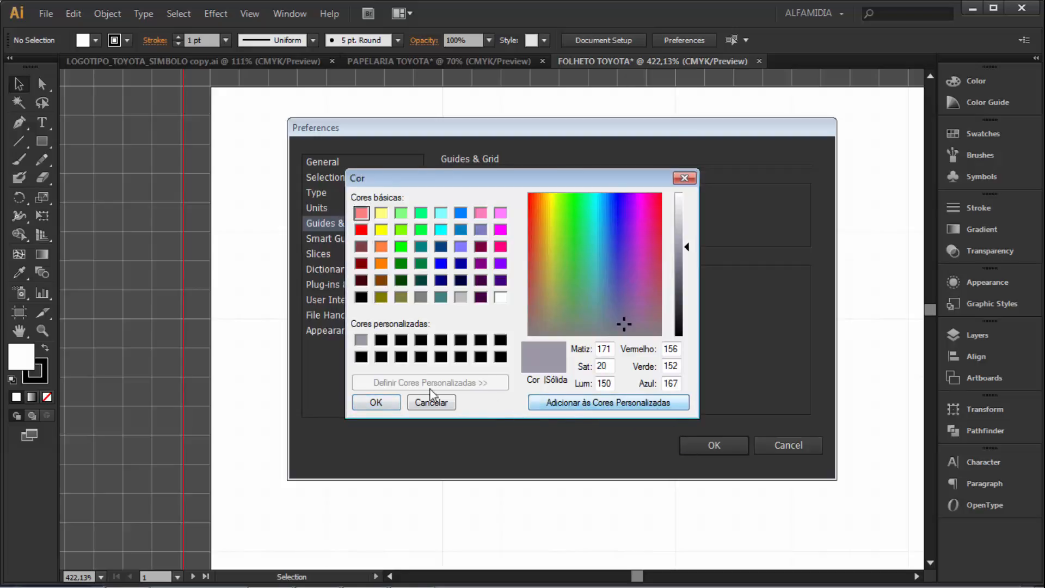
{"action": "left_click", "coordinate": [376, 403]}
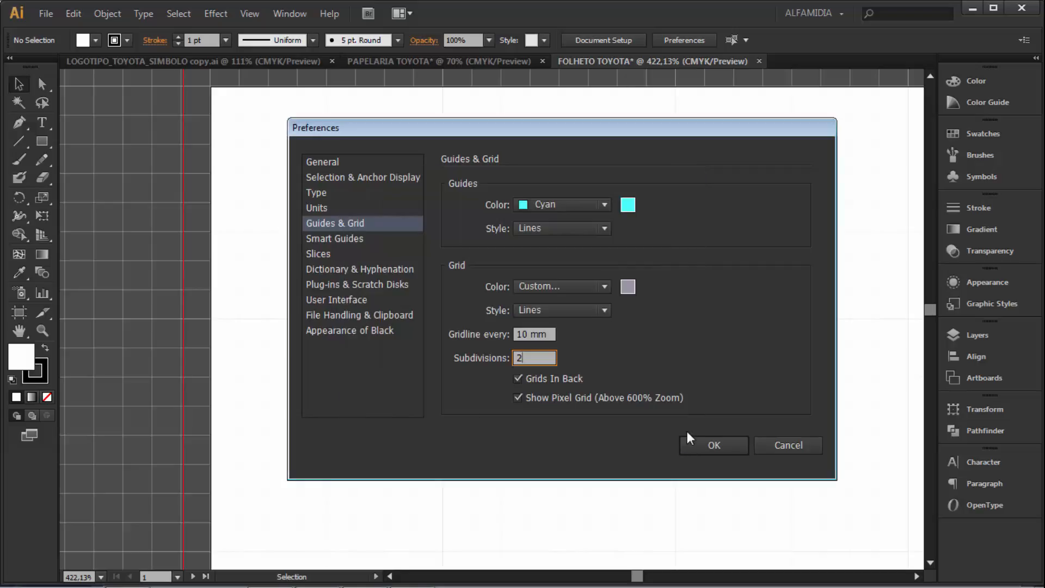
{"action": "left_click", "coordinate": [628, 287]}
{"action": "left_click", "coordinate": [711, 445]}
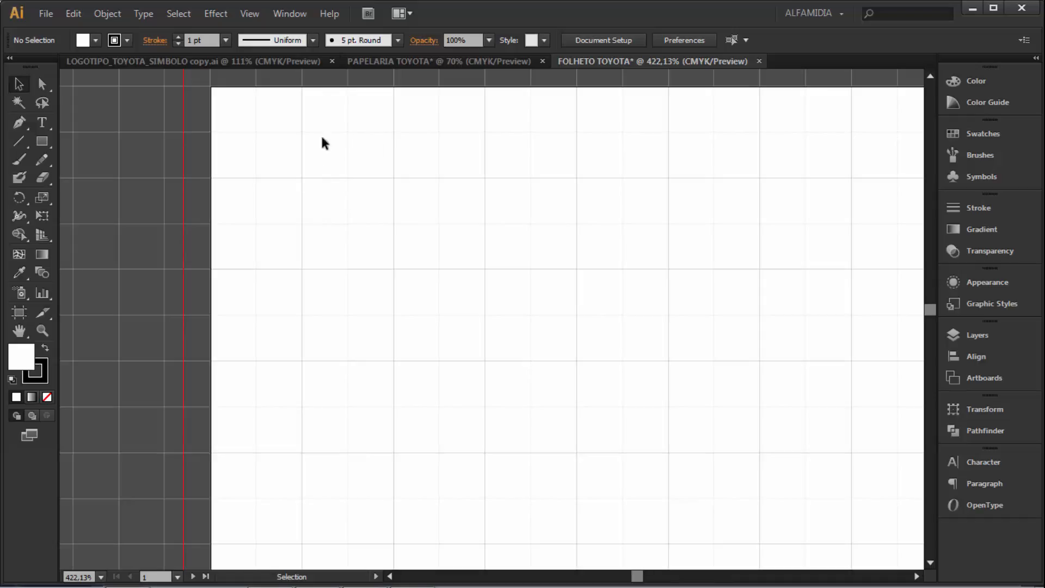
Examine how the grid lines up with the upper-left corners of the first and second artboards.
{"action": "key", "text": "ctrl+0"}
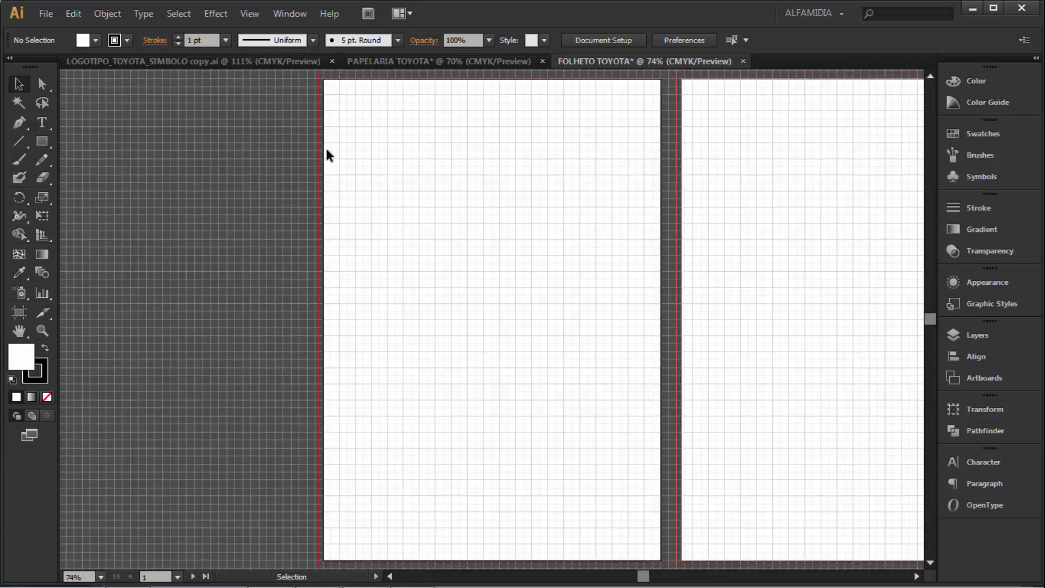
{"action": "key", "text": "ctrl+space"}
{"action": "left_click_drag", "start_coordinate": [324, 80], "coordinate": [365, 110]}
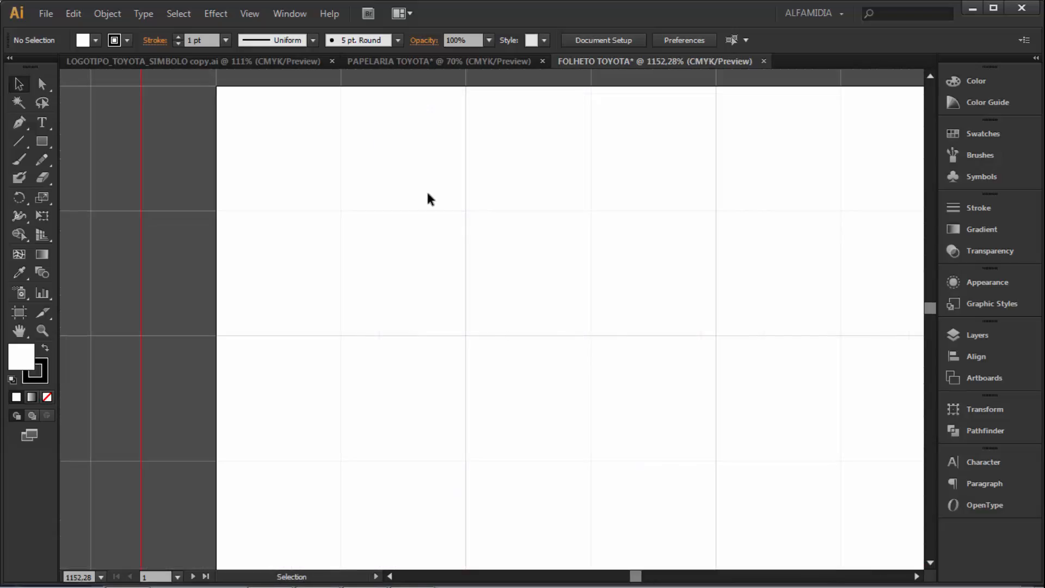
{"action": "key", "text": "ctrl+0"}
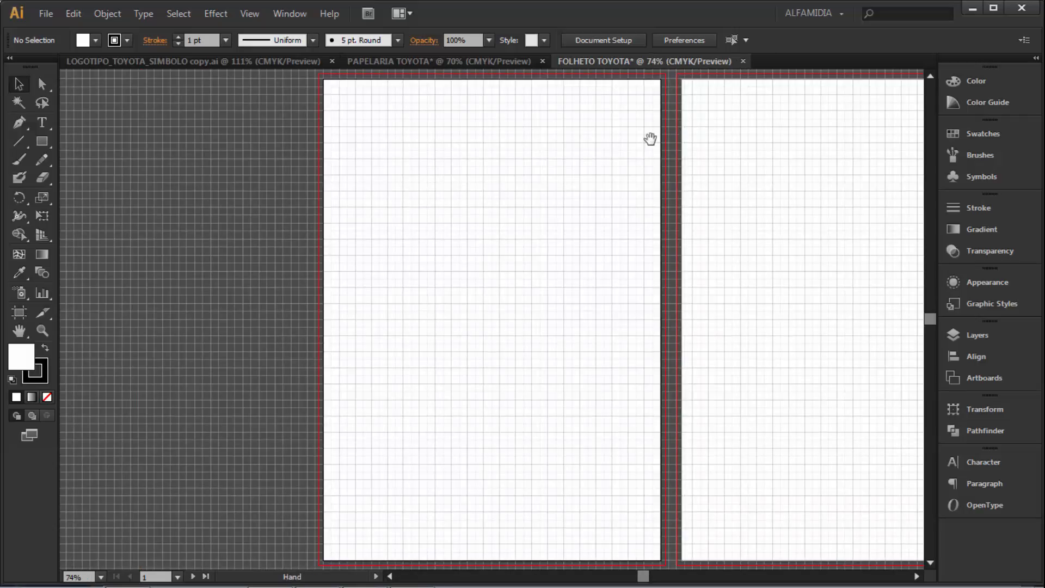
{"action": "left_click_drag", "start_coordinate": [663, 80], "coordinate": [711, 108]}
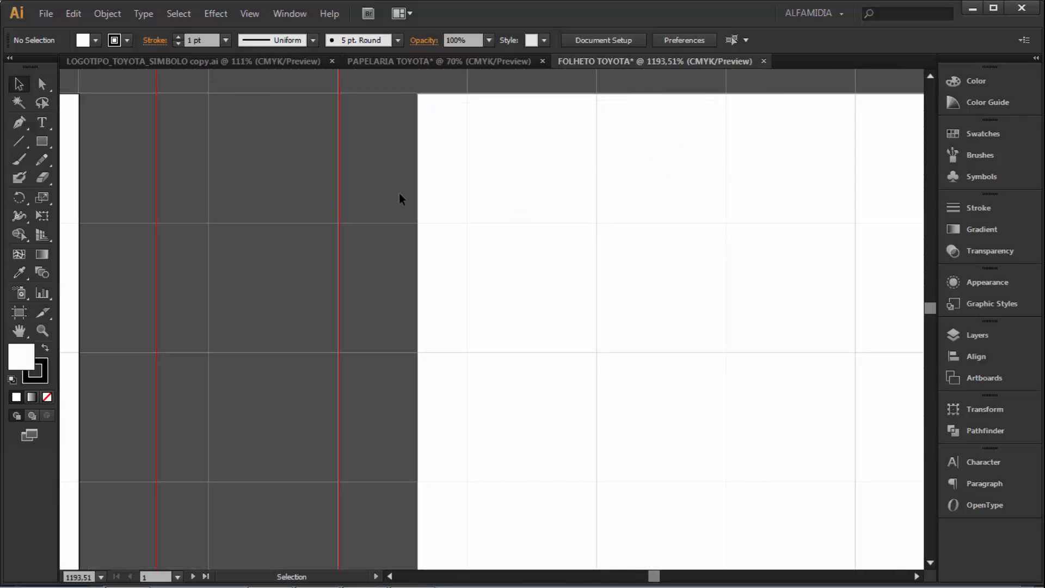
Move the second artboard horizontally so its left edge lands on a gridline, at about X 329,98 mm.
{"action": "left_click_drag", "start_coordinate": [187, 163], "coordinate": [357, 176]}
{"action": "left_click_drag", "start_coordinate": [449, 178], "coordinate": [374, 177]}
{"action": "left_click", "coordinate": [373, 168]}
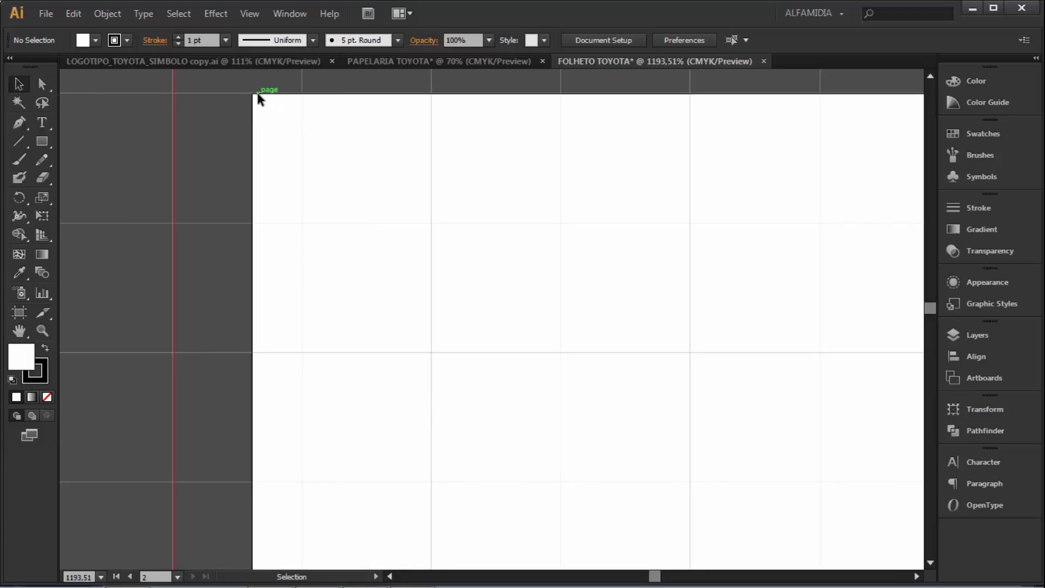
{"action": "key", "text": "ctrl"}
{"action": "left_click", "coordinate": [17, 314]}
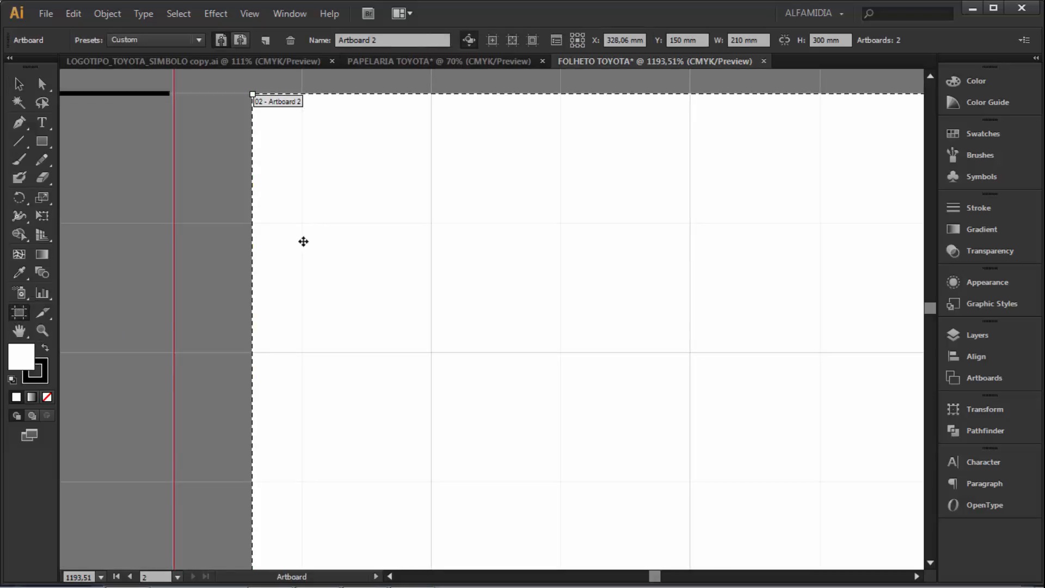
{"action": "left_click_drag", "start_coordinate": [345, 206], "coordinate": [387, 207]}
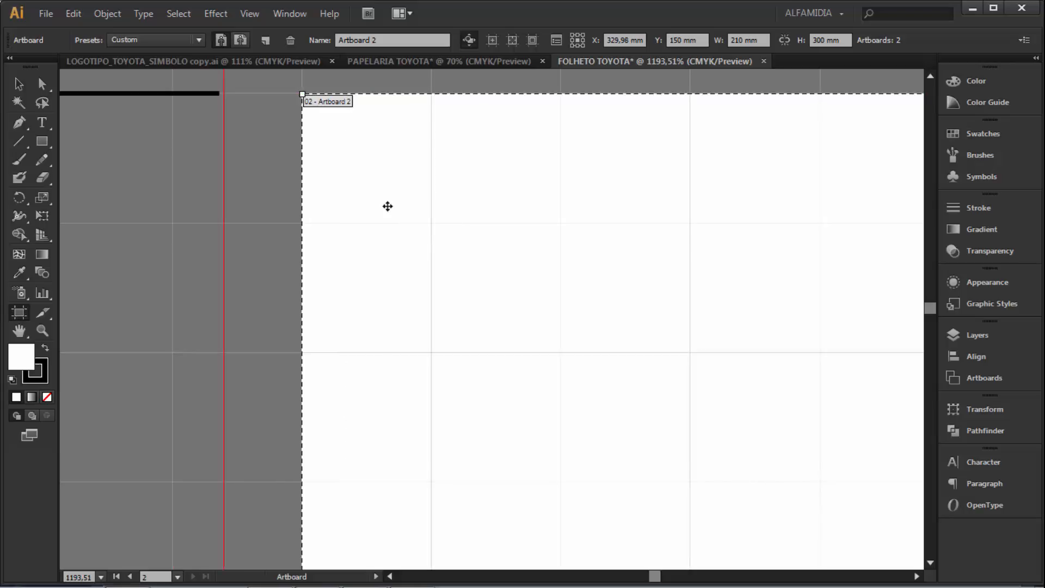
{"action": "left_click", "coordinate": [19, 85]}
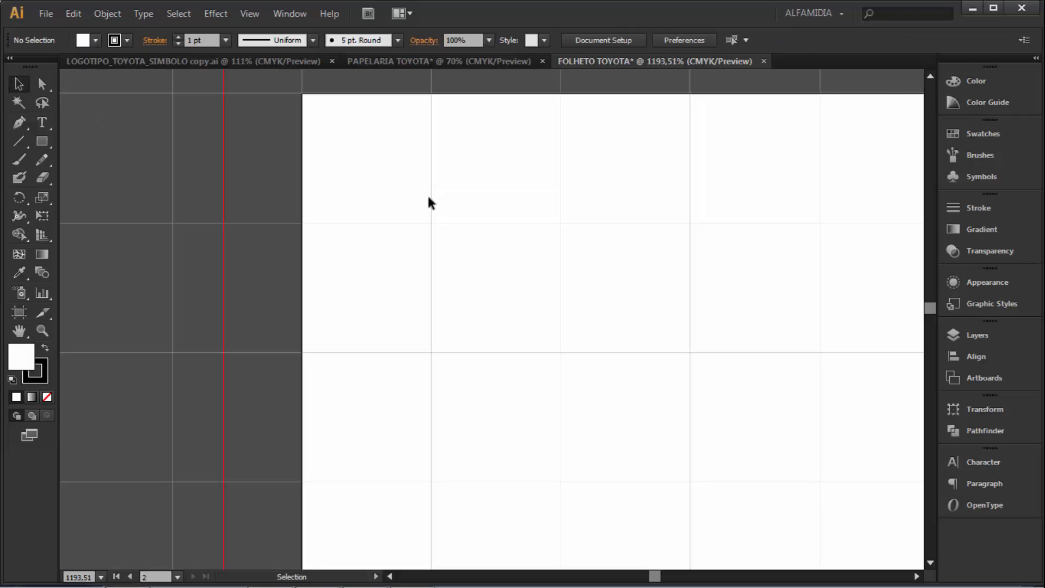
Examine the grid alignment at the first artboard's upper-left corner and across both artboards side by side.
{"action": "key", "text": "ctrl+0"}
{"action": "scroll", "coordinate": [418, 224], "scroll_direction": "left", "scroll_amount": 3}
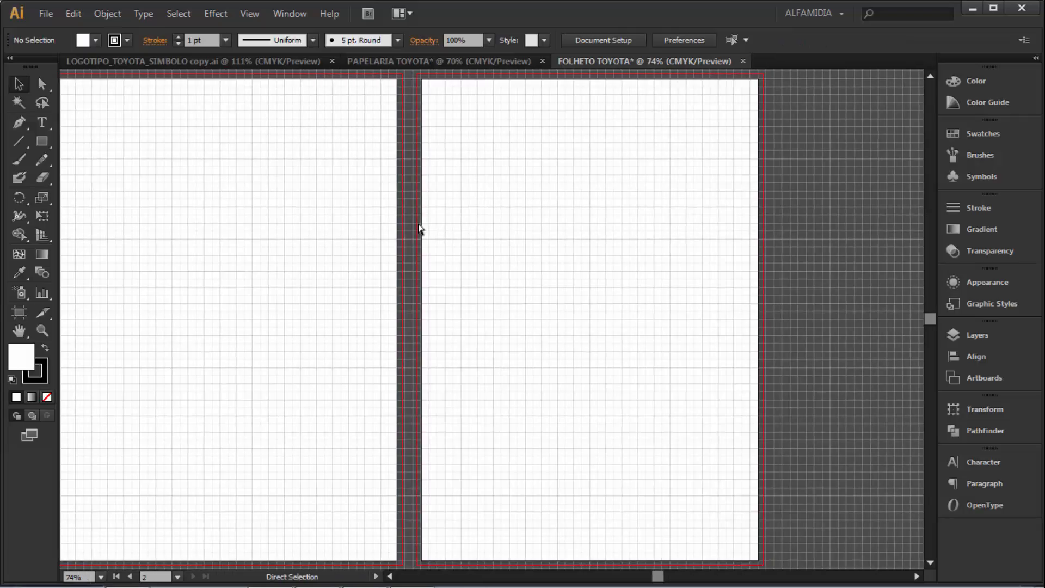
{"action": "scroll", "coordinate": [418, 224], "scroll_direction": "left", "scroll_amount": 4}
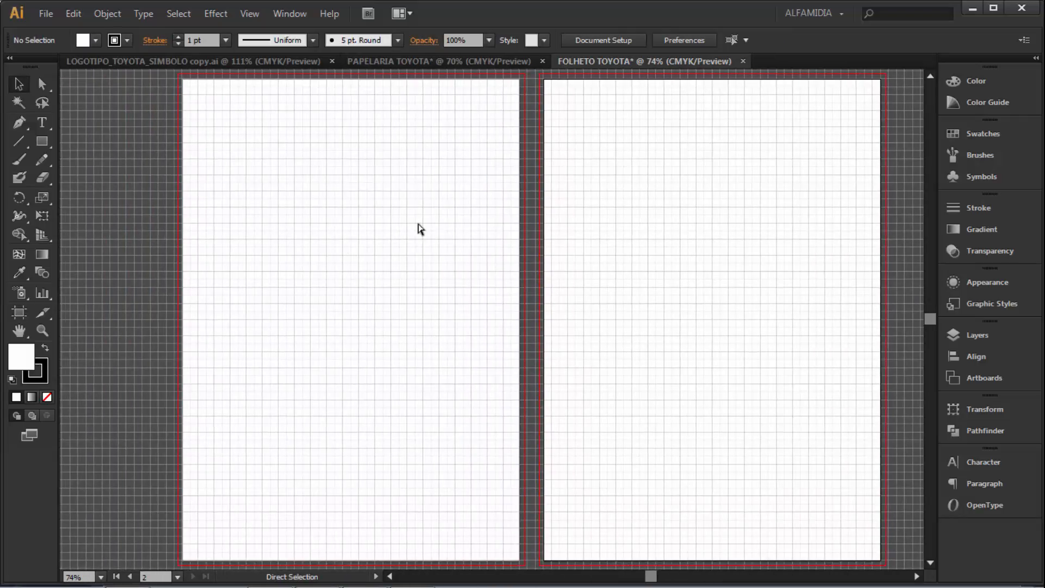
{"action": "key", "text": "ctrl+space"}
{"action": "left_click_drag", "start_coordinate": [175, 77], "coordinate": [246, 113]}
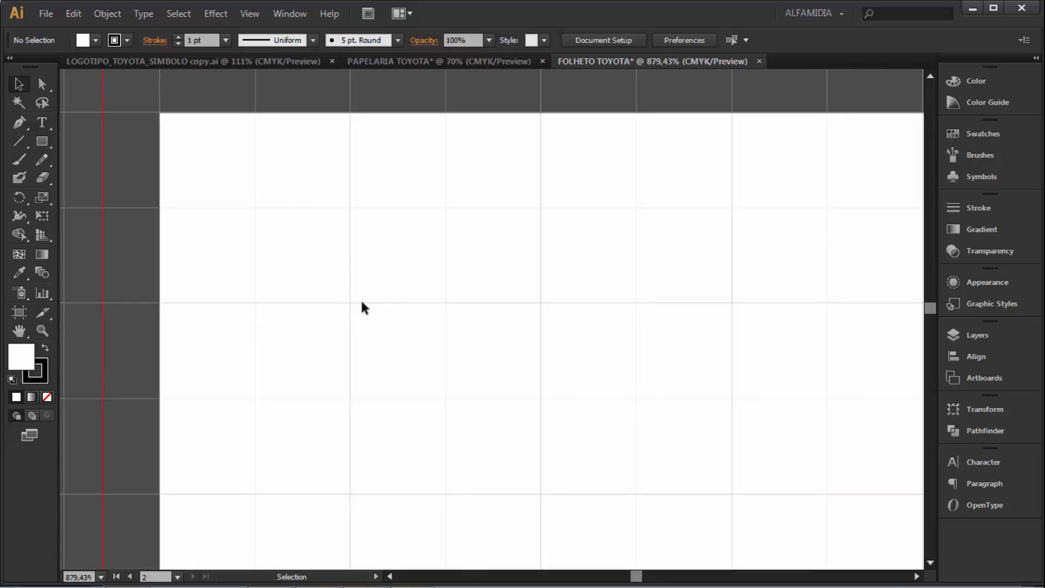
{"action": "key", "text": "ctrl+0"}
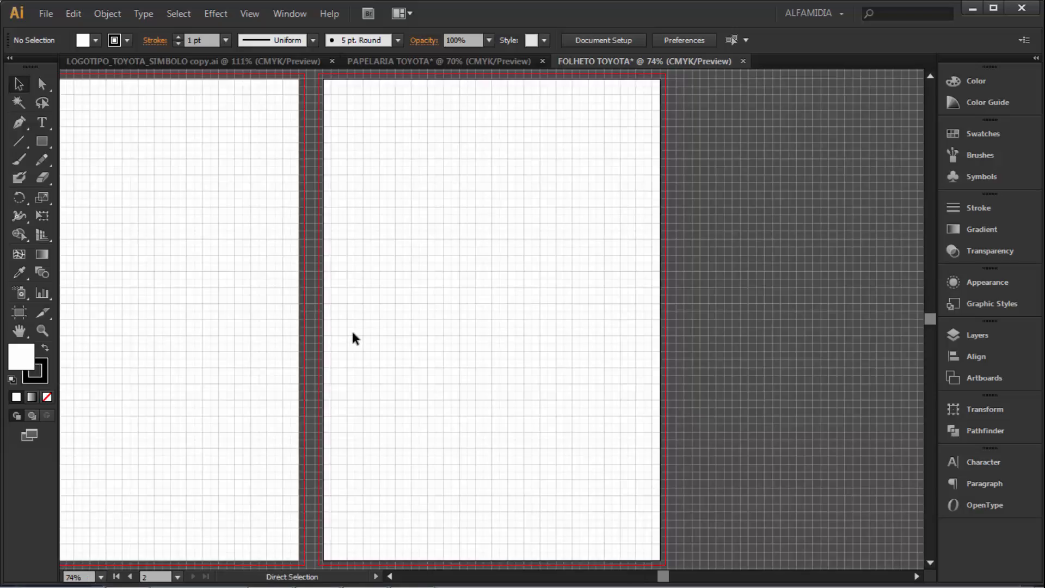
{"action": "scroll", "coordinate": [358, 331], "scroll_direction": "left", "scroll_amount": 4}
{"action": "scroll", "coordinate": [358, 331], "scroll_direction": "left", "scroll_amount": 4}
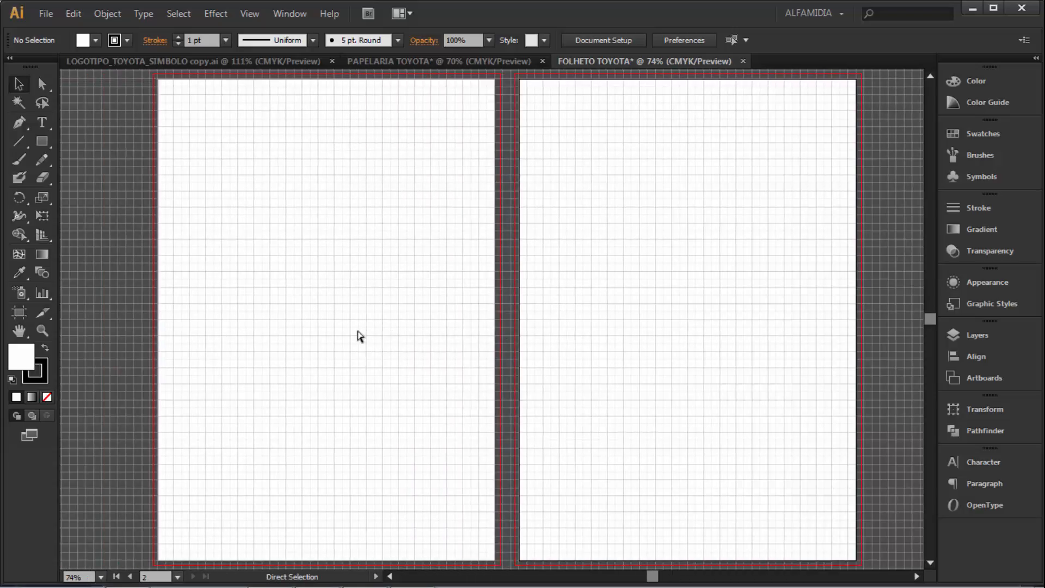
{"action": "scroll", "coordinate": [357, 331], "scroll_direction": "right", "scroll_amount": 2}
Toggle the document grid off and back on, dismissing the quit prompt so the flyer stays open.
{"action": "left_click", "coordinate": [257, 14]}
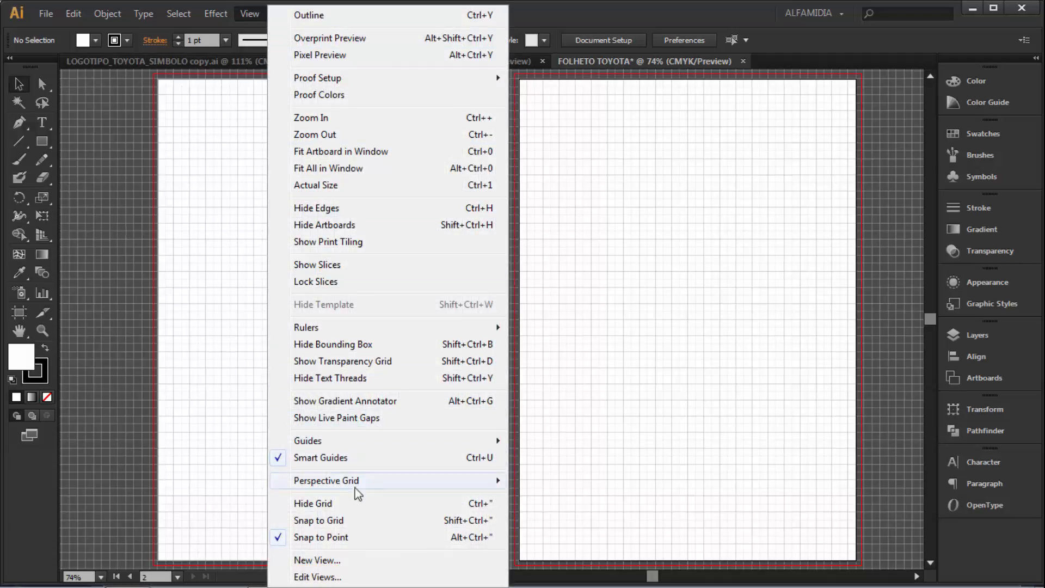
{"action": "left_click", "coordinate": [357, 507]}
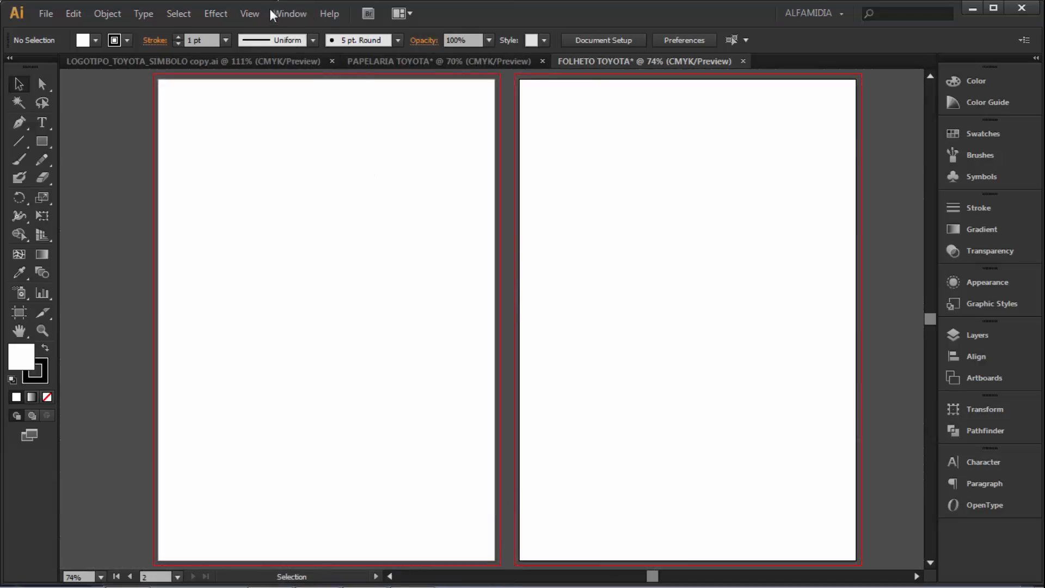
{"action": "left_click", "coordinate": [243, 14]}
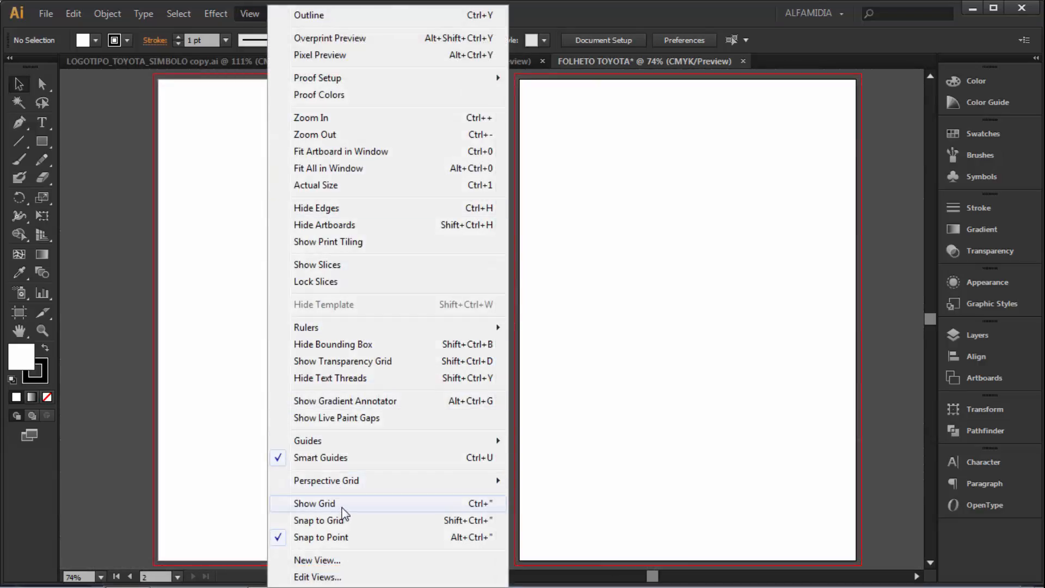
{"action": "left_click", "coordinate": [479, 506]}
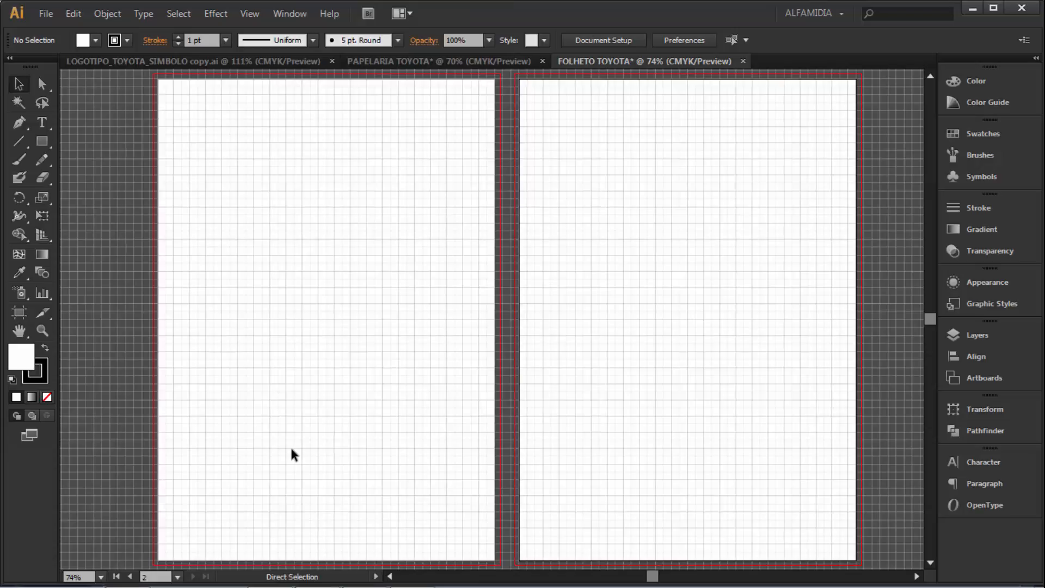
{"action": "key", "text": "ctrl+apostrophe"}
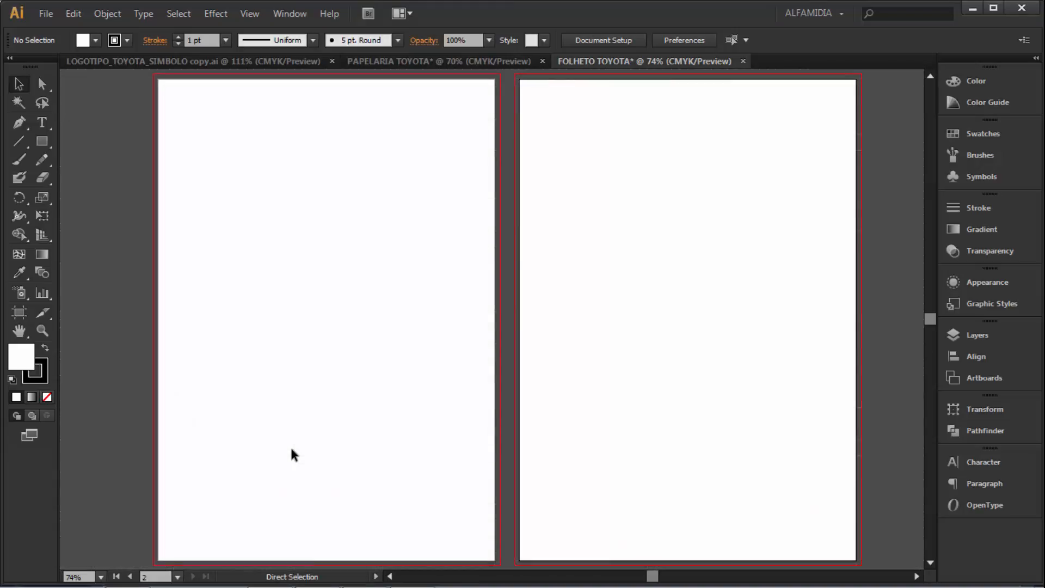
{"action": "key", "text": "ctrl+q"}
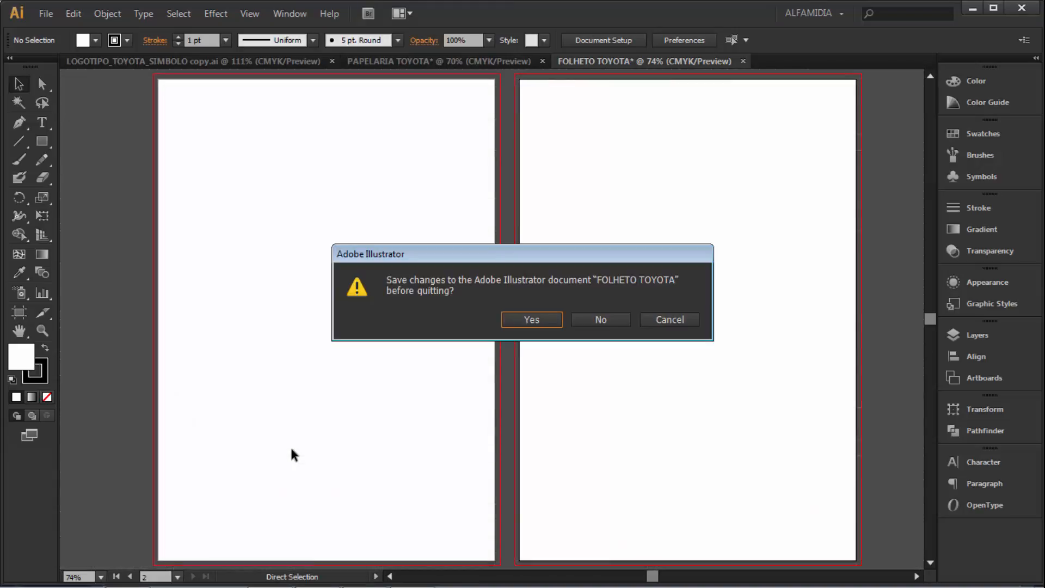
{"action": "left_click", "coordinate": [673, 322]}
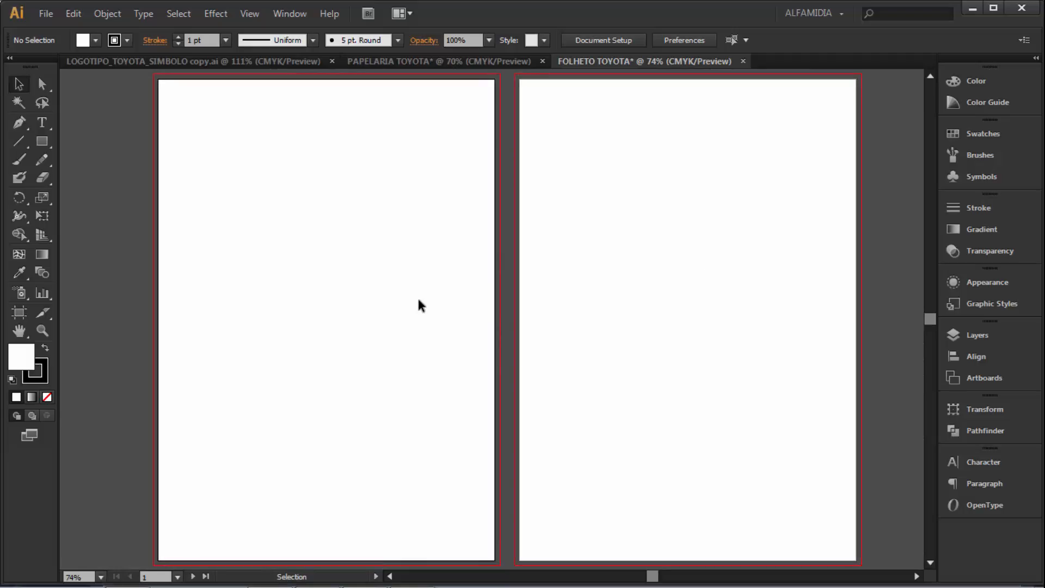
{"action": "left_click", "coordinate": [251, 12]}
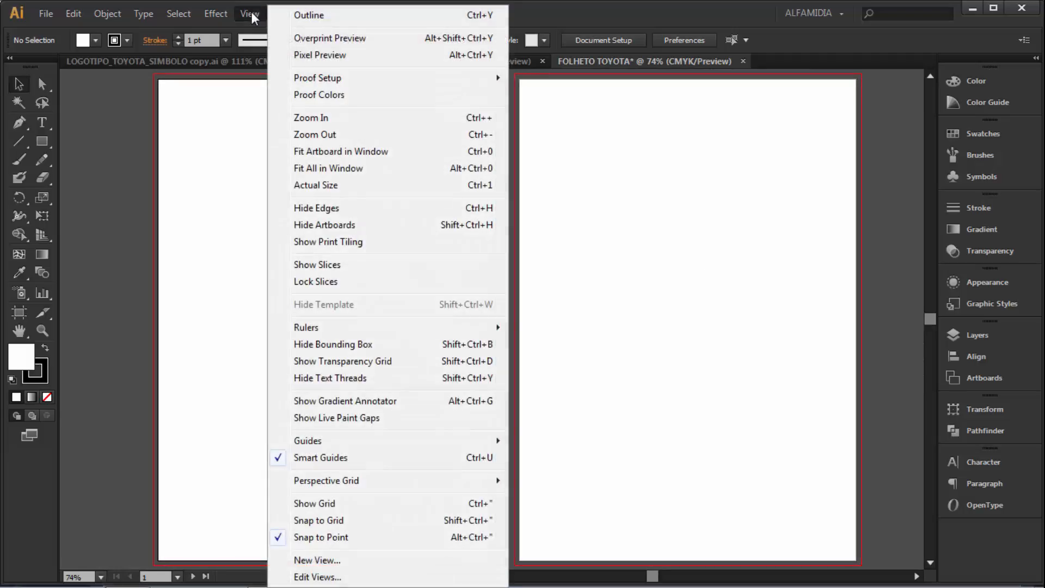
{"action": "left_click", "coordinate": [328, 504]}
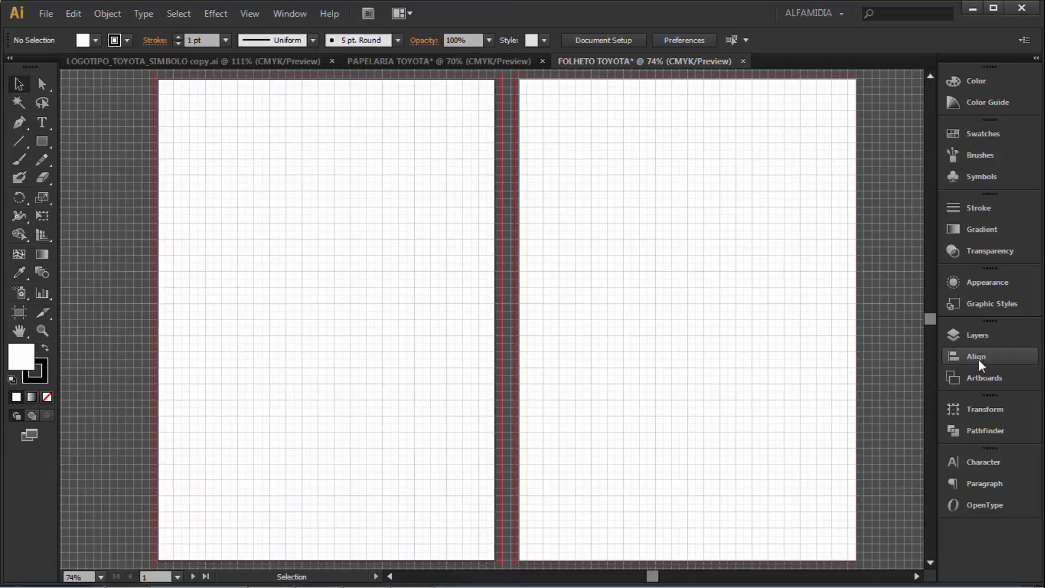
Rename the first artboard FRENTE and the second artboard VERSO.
{"action": "left_click", "coordinate": [968, 377]}
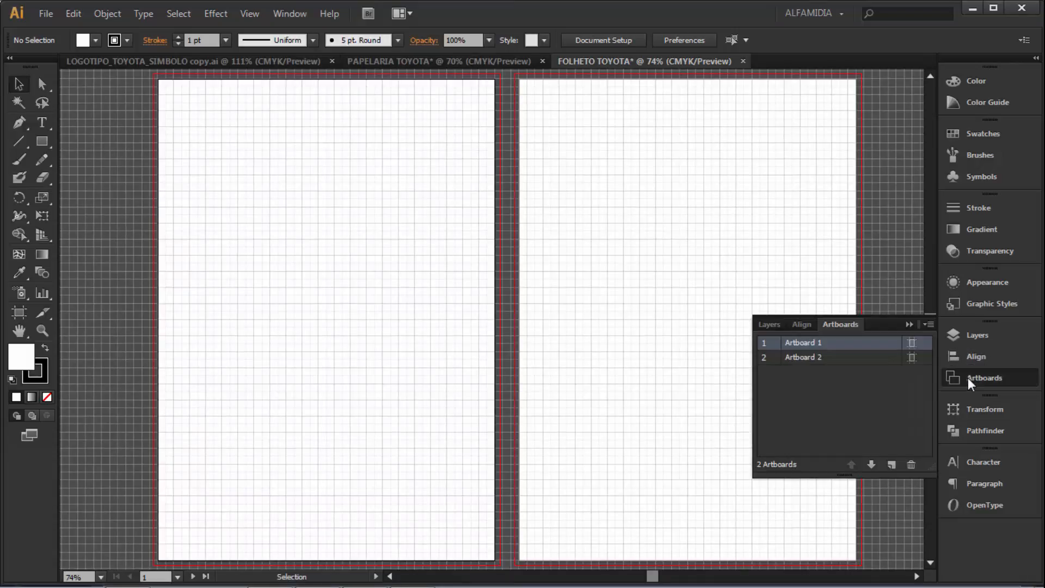
{"action": "double_click", "coordinate": [817, 344]}
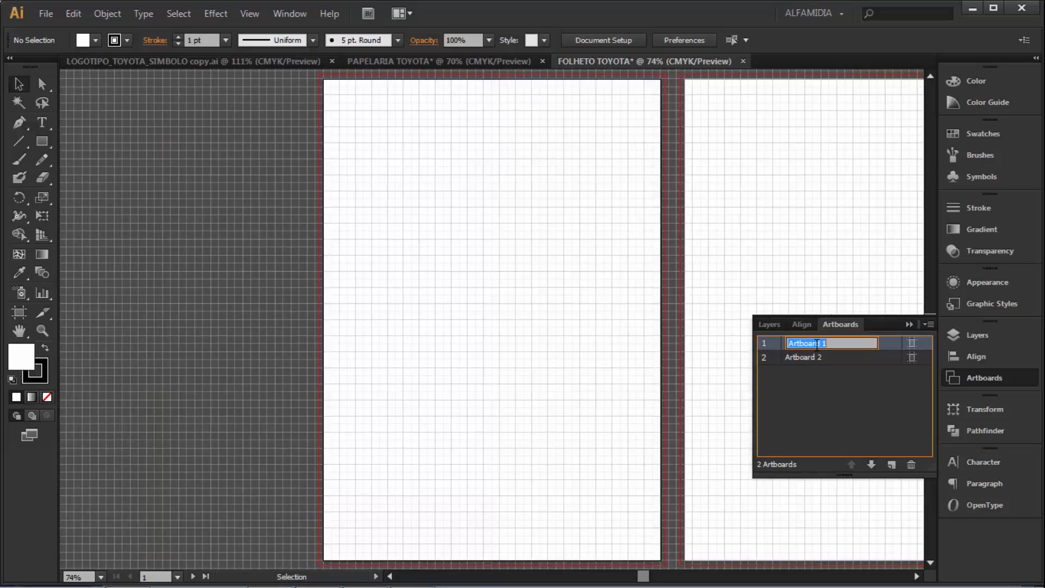
{"action": "type", "text": "FRENTE"}
{"action": "key", "text": "Return"}
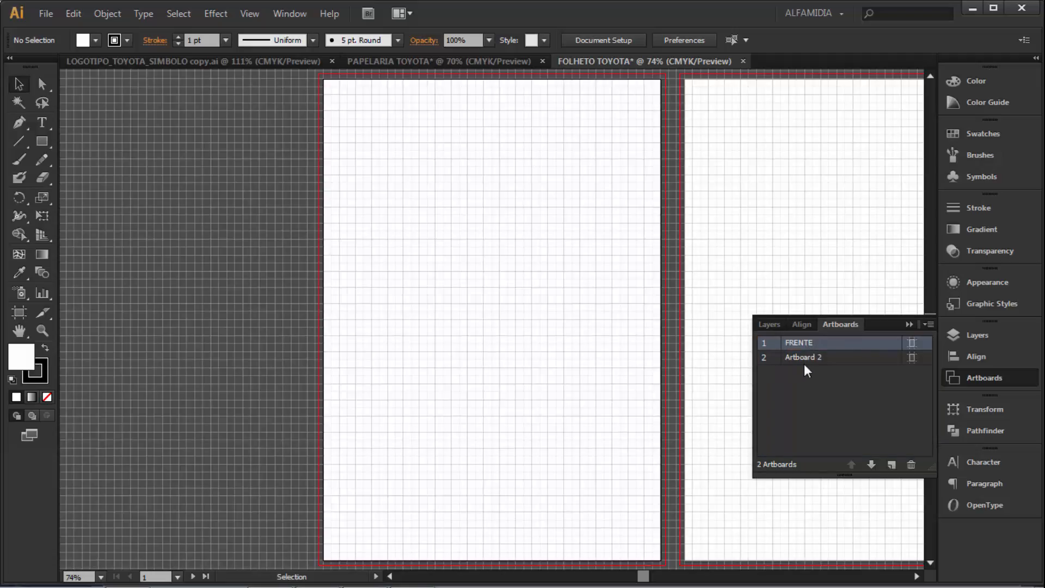
{"action": "left_click", "coordinate": [806, 362]}
{"action": "double_click", "coordinate": [810, 358]}
{"action": "type", "text": "VERSO"}
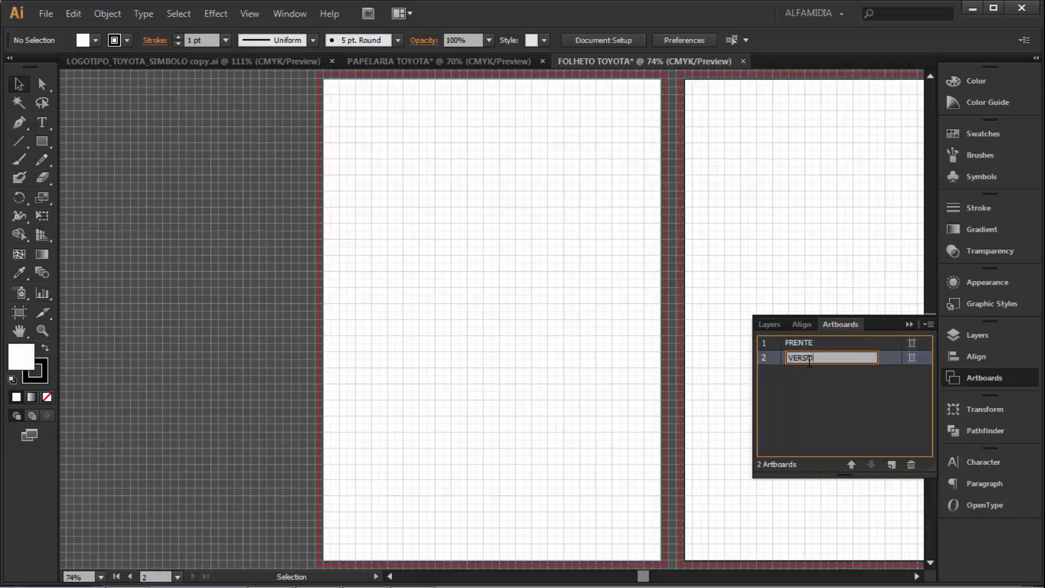
{"action": "key", "text": "Return"}
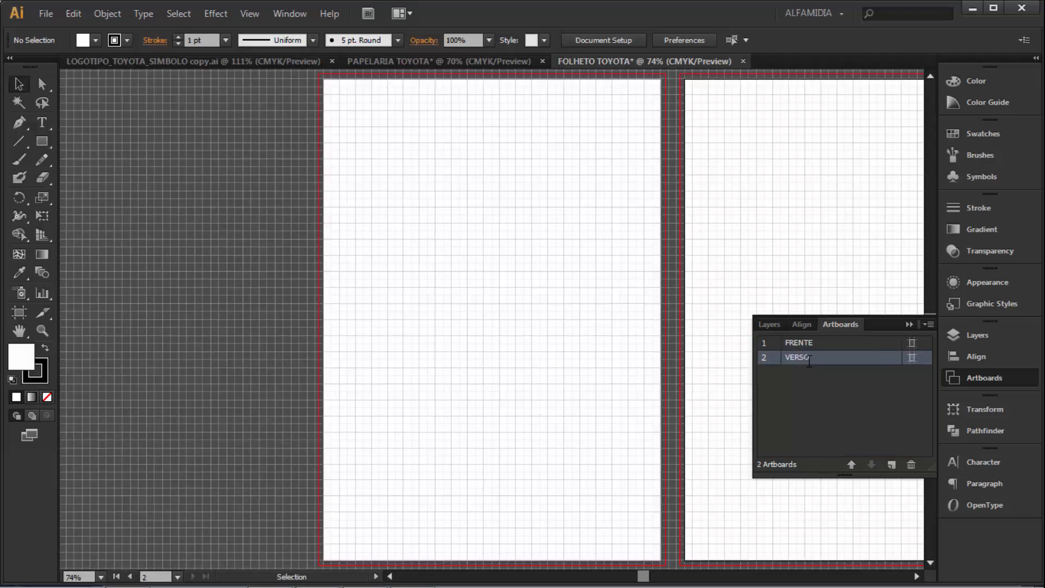
Make FRENTE the active artboard and FUNDOS the active layer.
{"action": "left_click", "coordinate": [847, 344]}
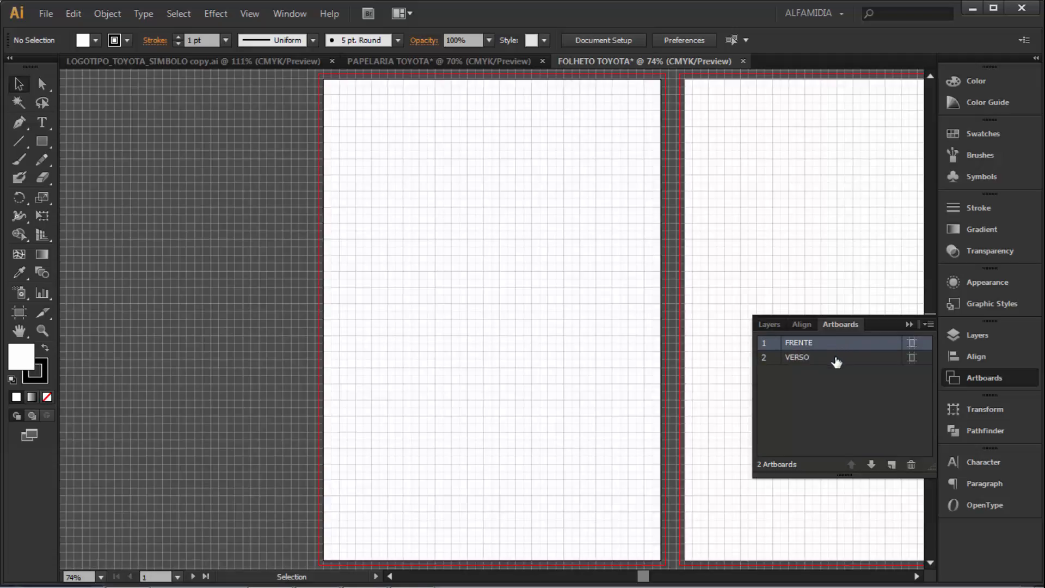
{"action": "left_click", "coordinate": [835, 361]}
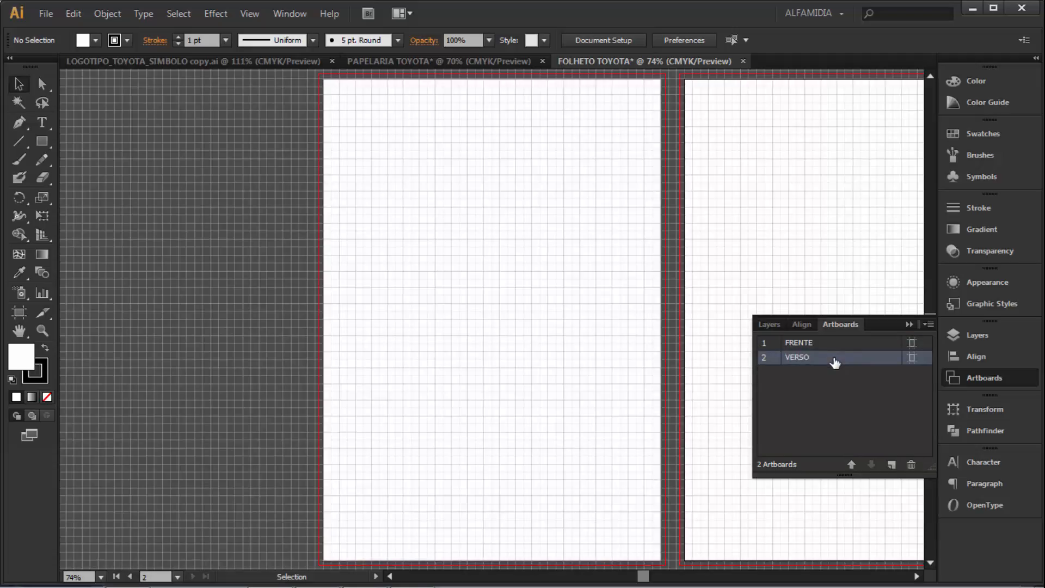
{"action": "left_click", "coordinate": [843, 345]}
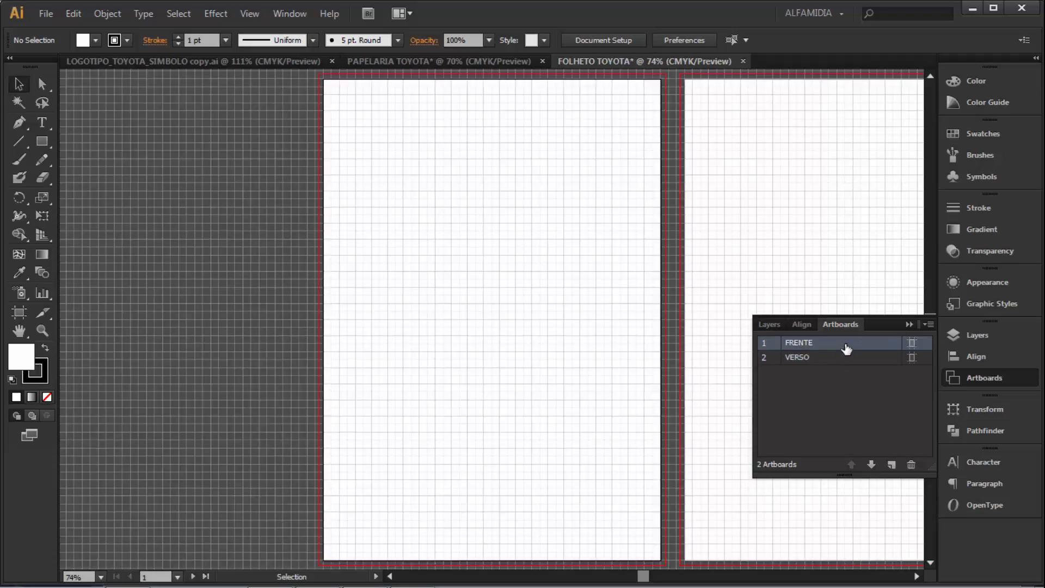
{"action": "left_click", "coordinate": [979, 336]}
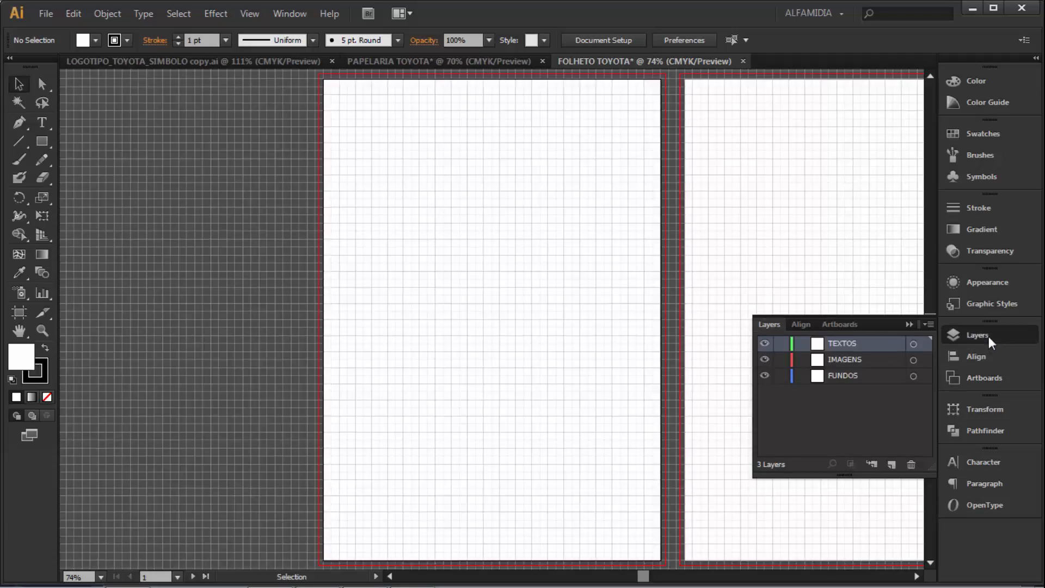
{"action": "left_click", "coordinate": [862, 375]}
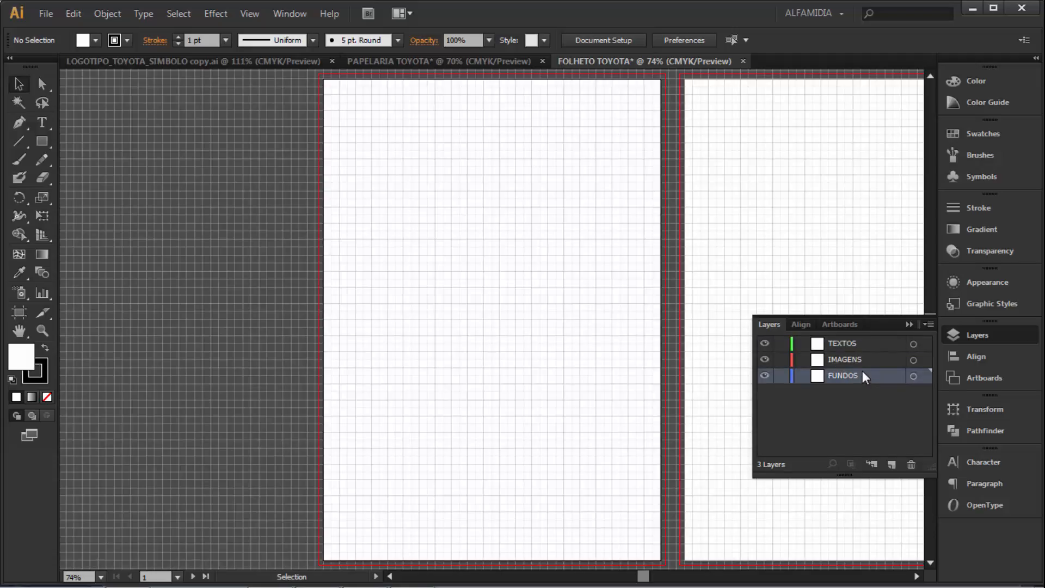
Draw a white rectangle about 115 × 306 mm over the left part of the FRENTE artboard, from the top bleed line to the bottom one.
{"action": "left_click", "coordinate": [42, 142]}
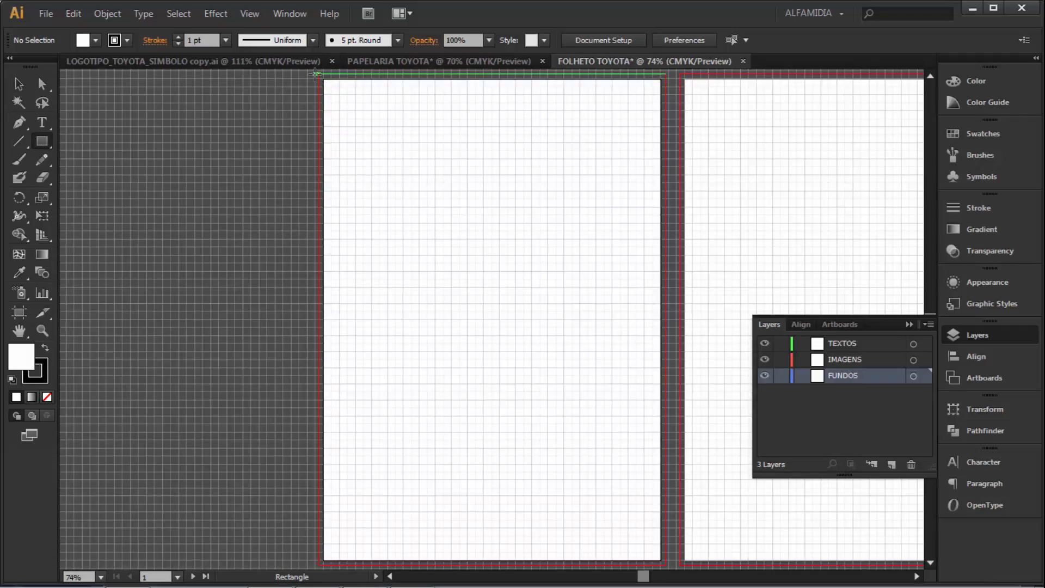
{"action": "left_click_drag", "start_coordinate": [316, 74], "coordinate": [500, 467]}
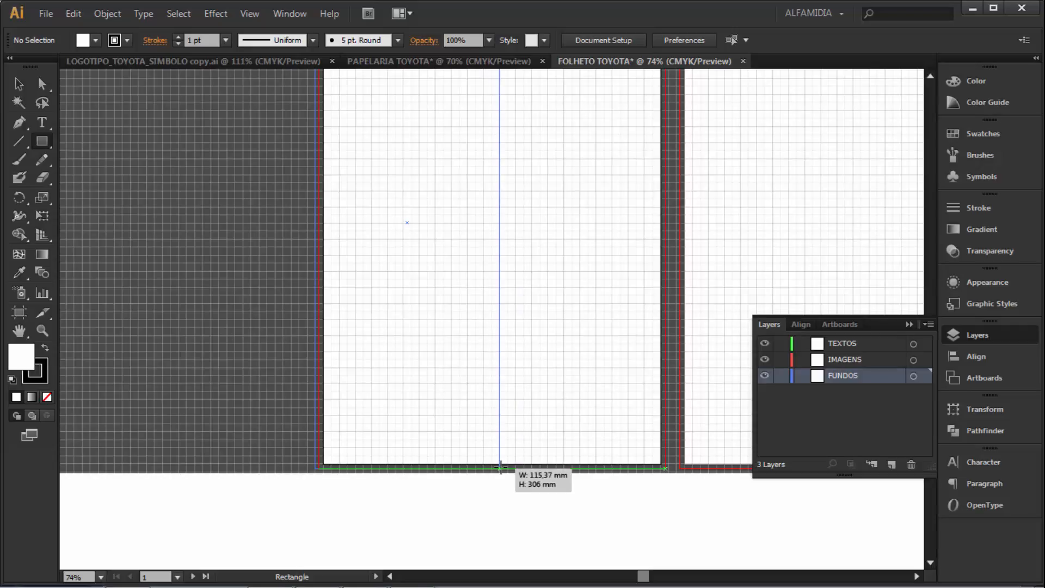
{"action": "left_click_drag", "start_coordinate": [500, 467], "coordinate": [500, 467]}
{"action": "left_click", "coordinate": [18, 83]}
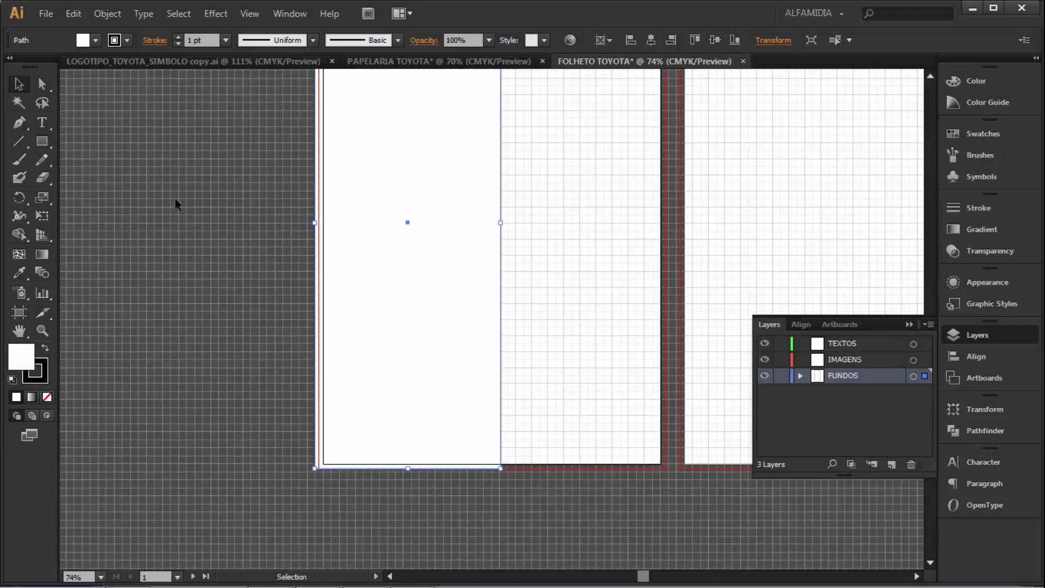
{"action": "left_click", "coordinate": [175, 204]}
Resize the white rectangle so its left edge sits exactly on the FRENTE artboard's left bleed line.
{"action": "left_click", "coordinate": [341, 220]}
{"action": "key", "text": "ctrl+space"}
{"action": "left_click_drag", "start_coordinate": [282, 187], "coordinate": [379, 262]}
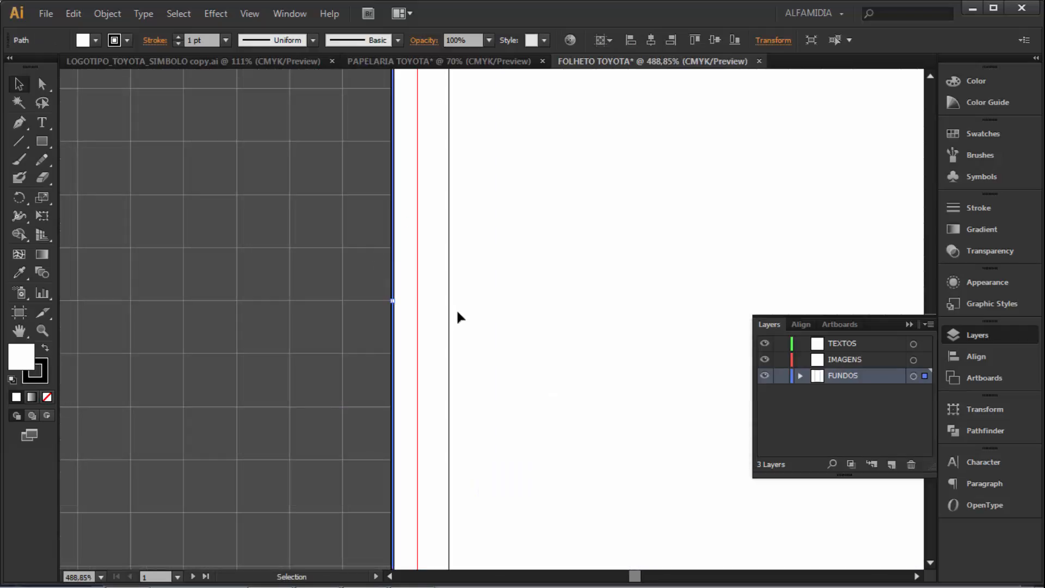
{"action": "left_click_drag", "start_coordinate": [390, 301], "coordinate": [418, 303]}
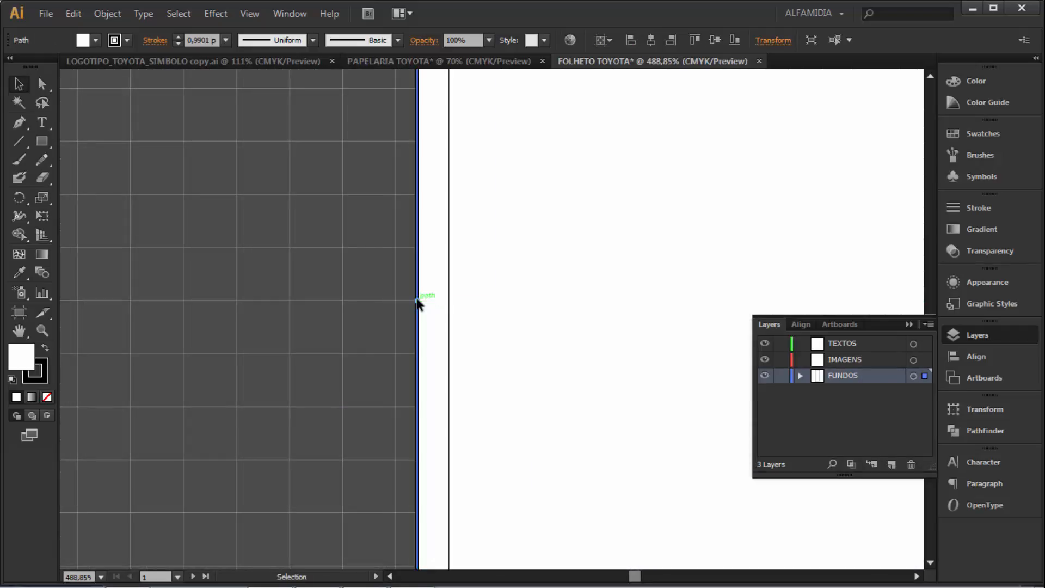
{"action": "key", "text": "ctrl+0"}
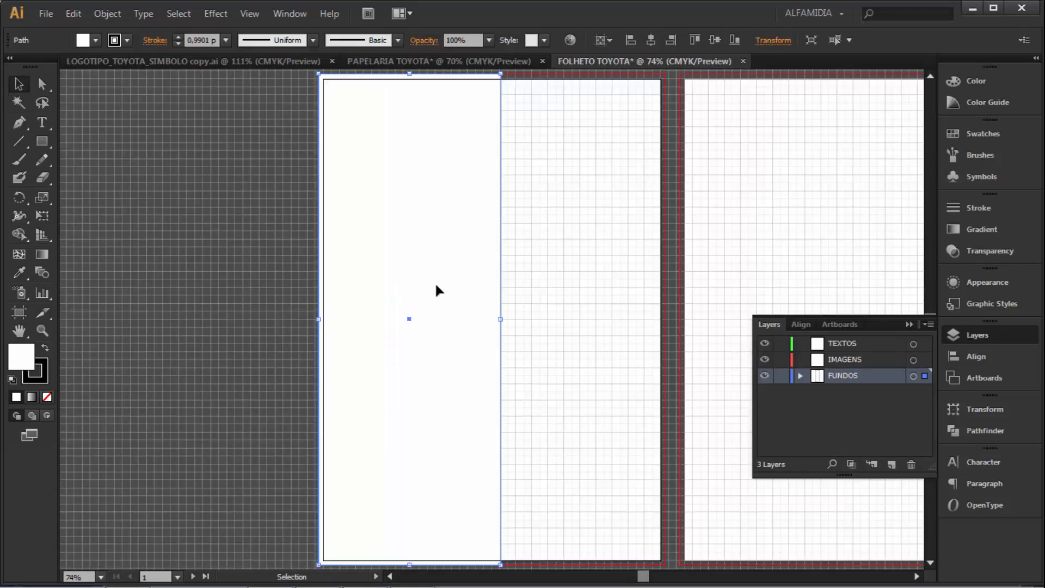
Hide the document grid.
{"action": "left_click", "coordinate": [253, 13]}
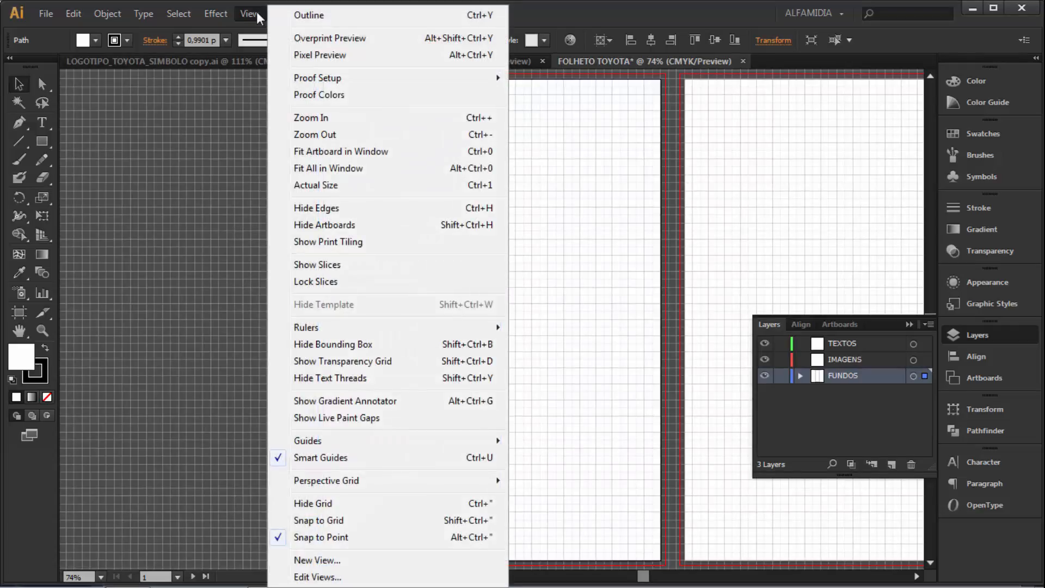
{"action": "left_click", "coordinate": [357, 503]}
{"action": "key", "text": "ctrl+apostrophe"}
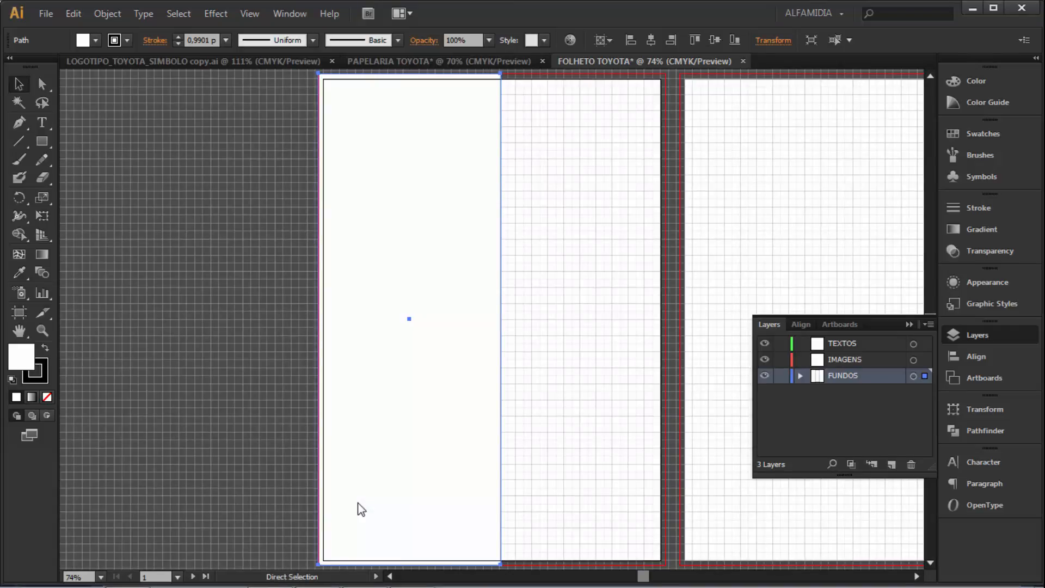
{"action": "key", "text": "ctrl+apostrophe"}
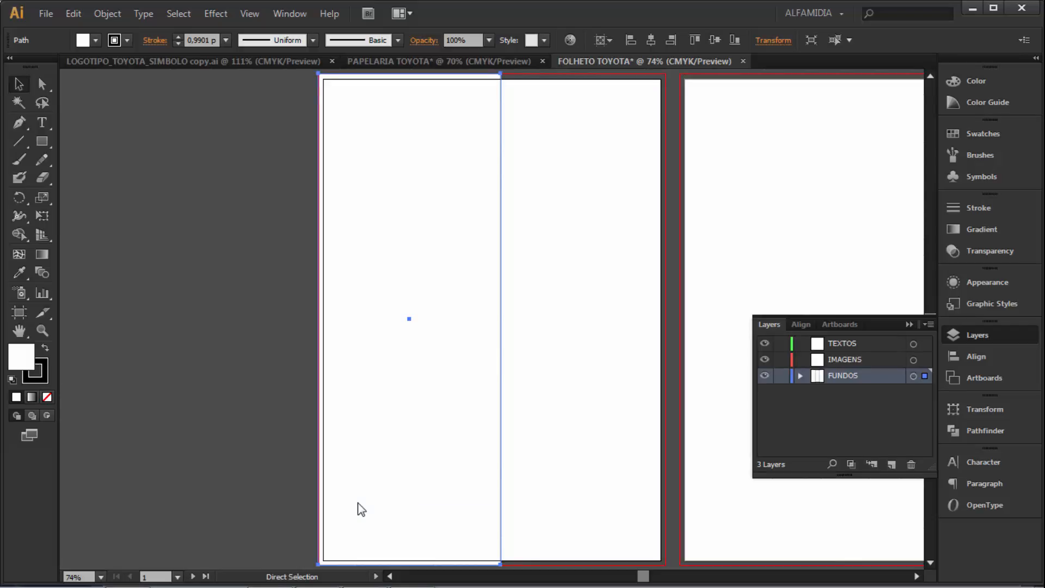
{"action": "key", "text": "ctrl+apostrophe"}
{"action": "key", "text": "ctrl+apostrophe"}
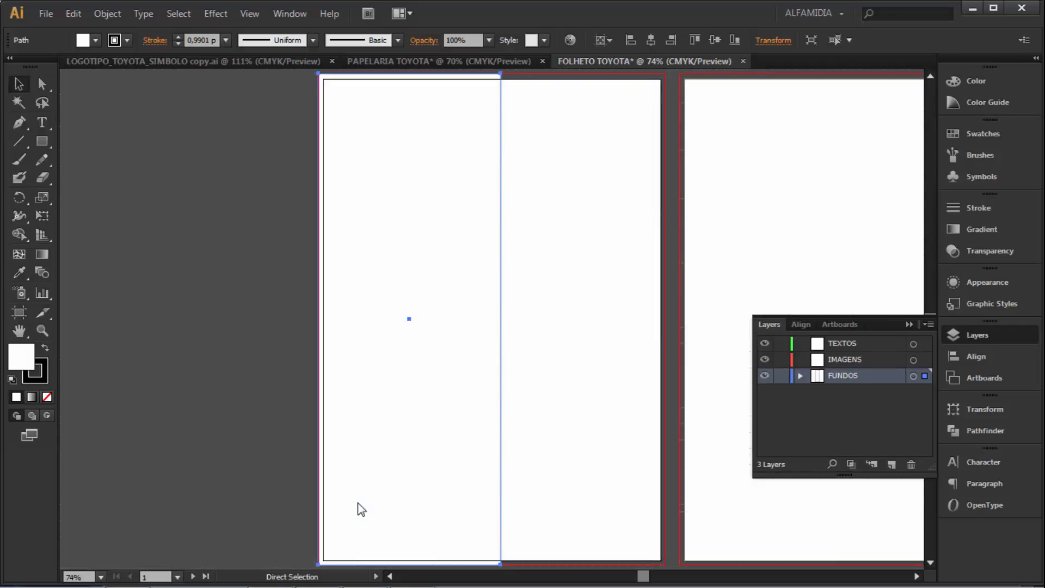
{"action": "key", "text": "ctrl+apostrophe"}
{"action": "key", "text": "ctrl+apostrophe"}
{"action": "key", "text": "ctrl+apostrophe"}
{"action": "key", "text": "ctrl+apostrophe"}
{"action": "key", "text": "v"}
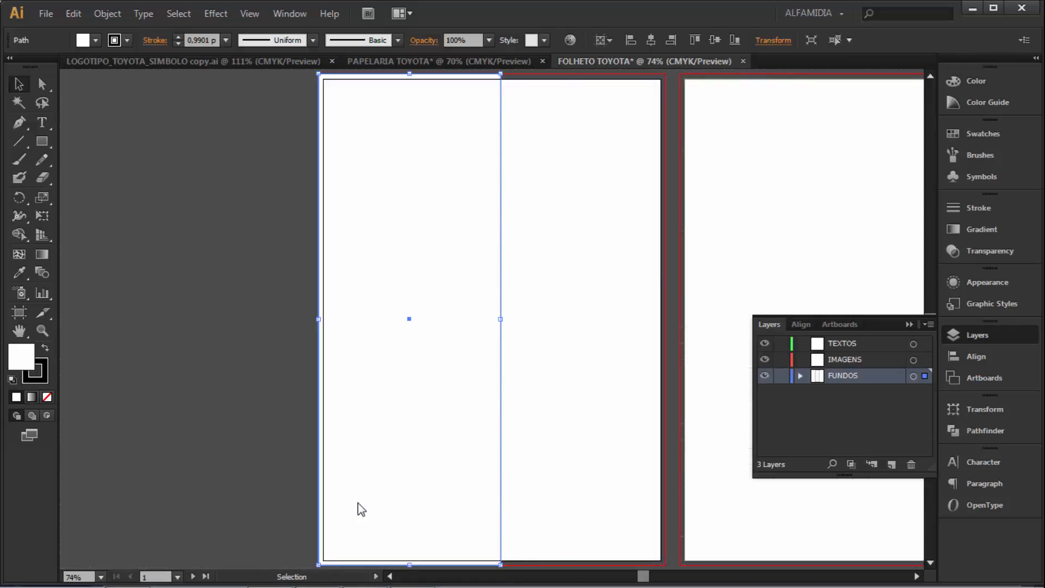
Remove the stroke from the white rectangle on the FRENTE artboard.
{"action": "left_click", "coordinate": [262, 214]}
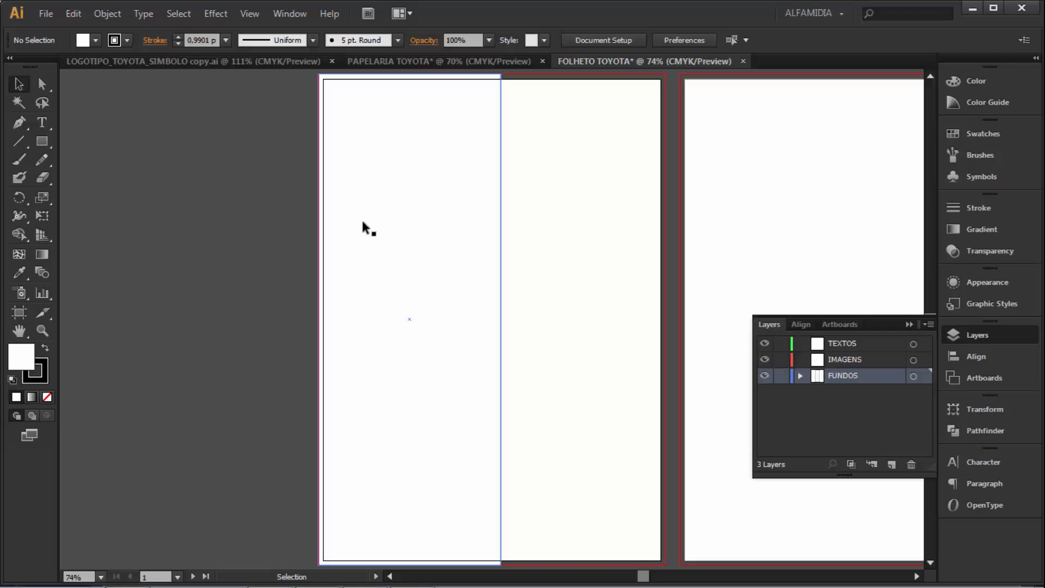
{"action": "left_click", "coordinate": [363, 221]}
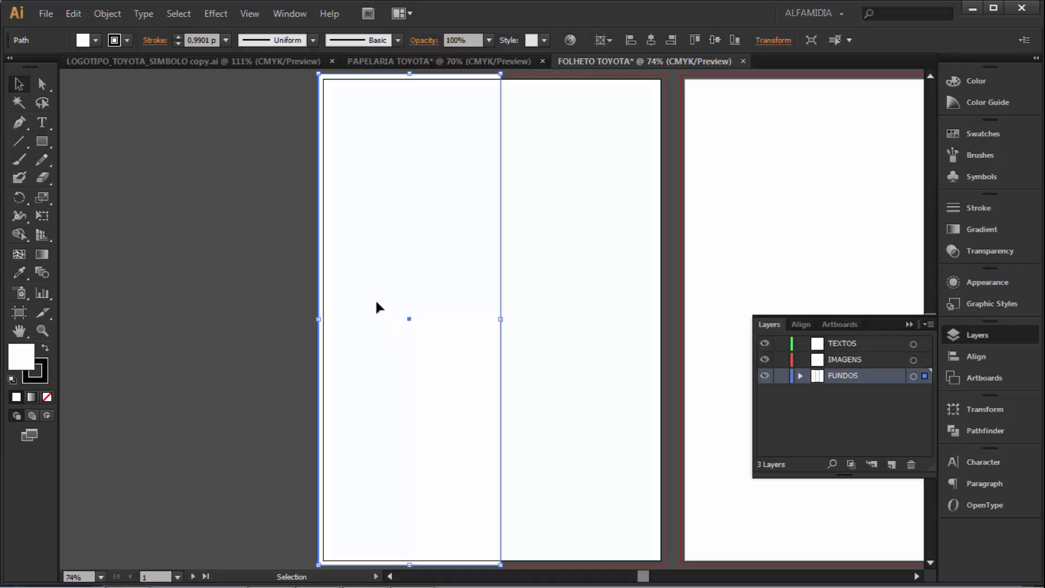
{"action": "mouse_move", "coordinate": [281, 569]}
{"action": "left_click", "coordinate": [38, 377]}
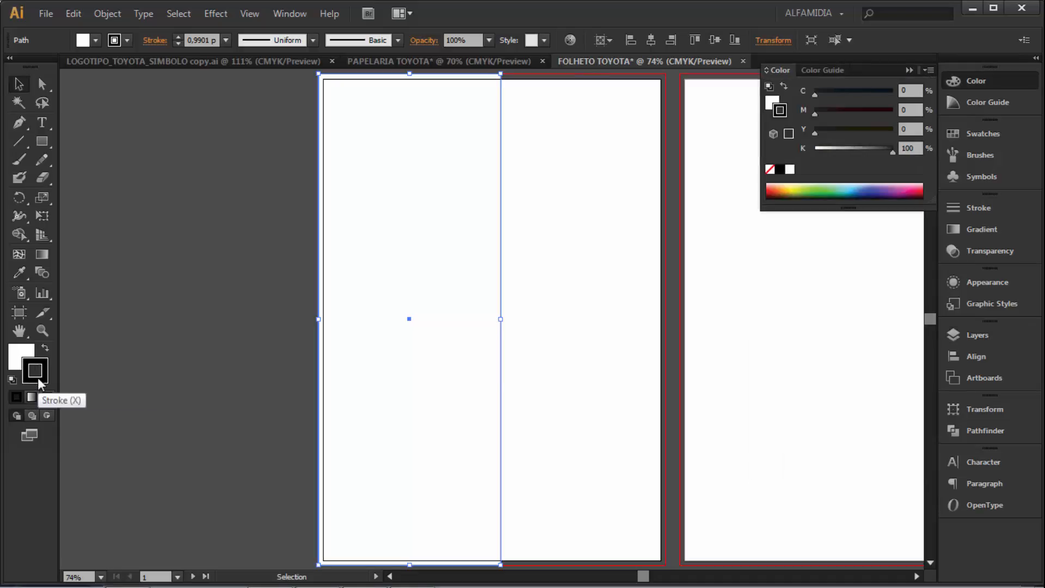
{"action": "left_click", "coordinate": [19, 355]}
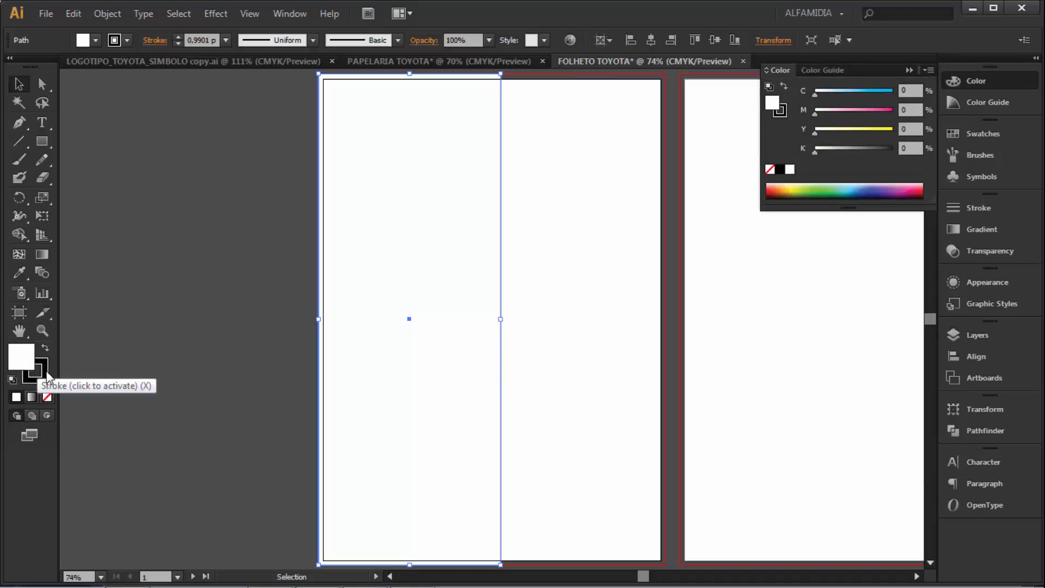
{"action": "left_click", "coordinate": [41, 371]}
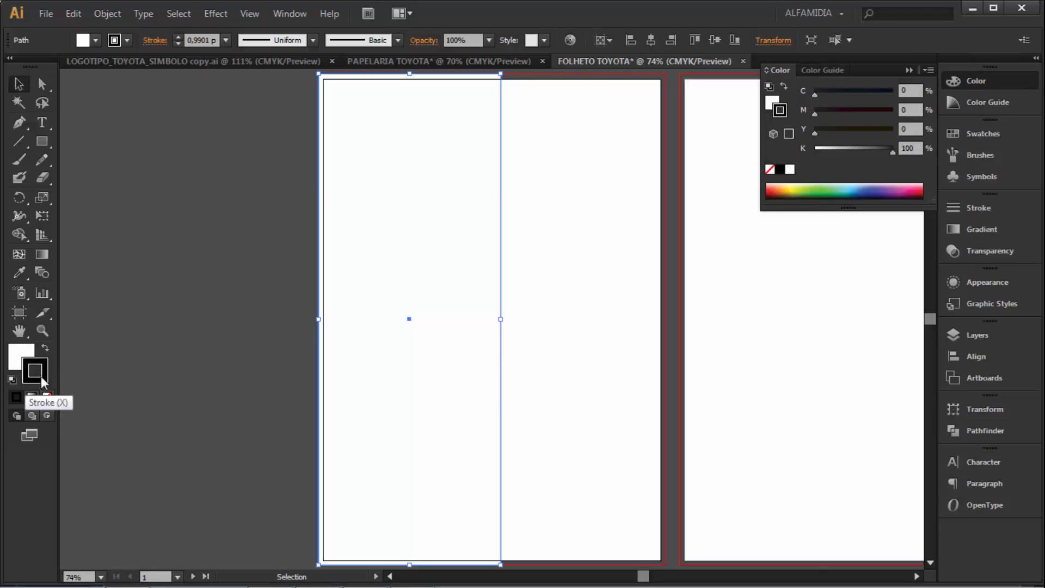
{"action": "left_click", "coordinate": [43, 365]}
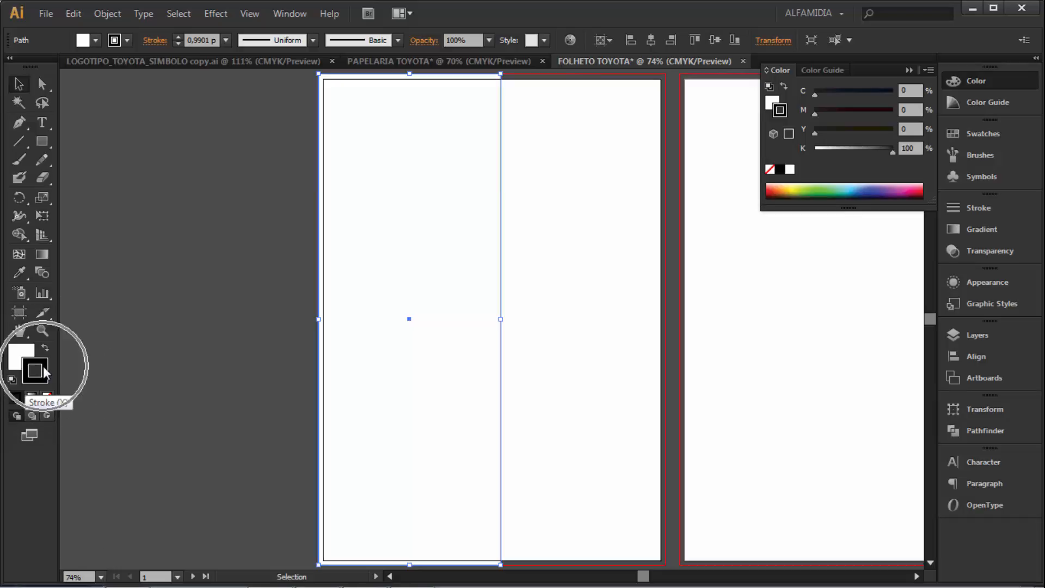
{"action": "left_click", "coordinate": [44, 365]}
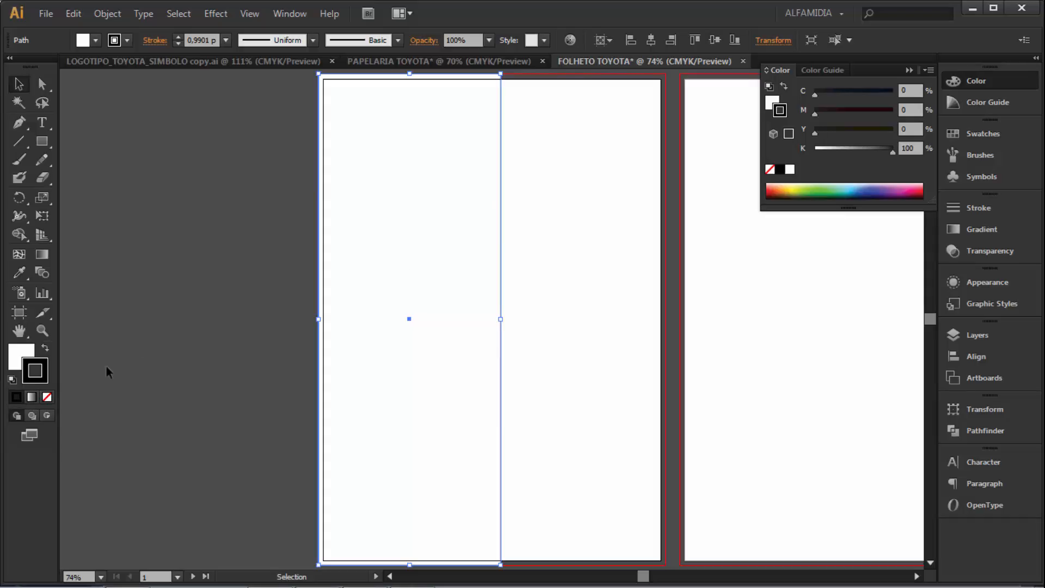
{"action": "left_click", "coordinate": [42, 377]}
{"action": "left_click", "coordinate": [48, 398]}
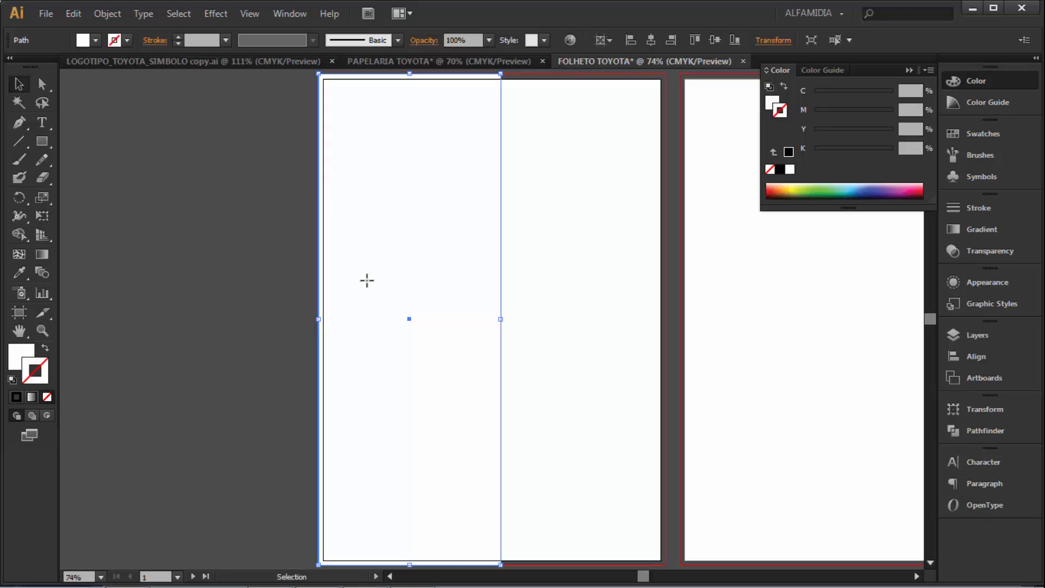
Fill the rectangle with a white-to-black linear gradient and keep its colour stops at the two ends of the ramp.
{"action": "left_click", "coordinate": [23, 355]}
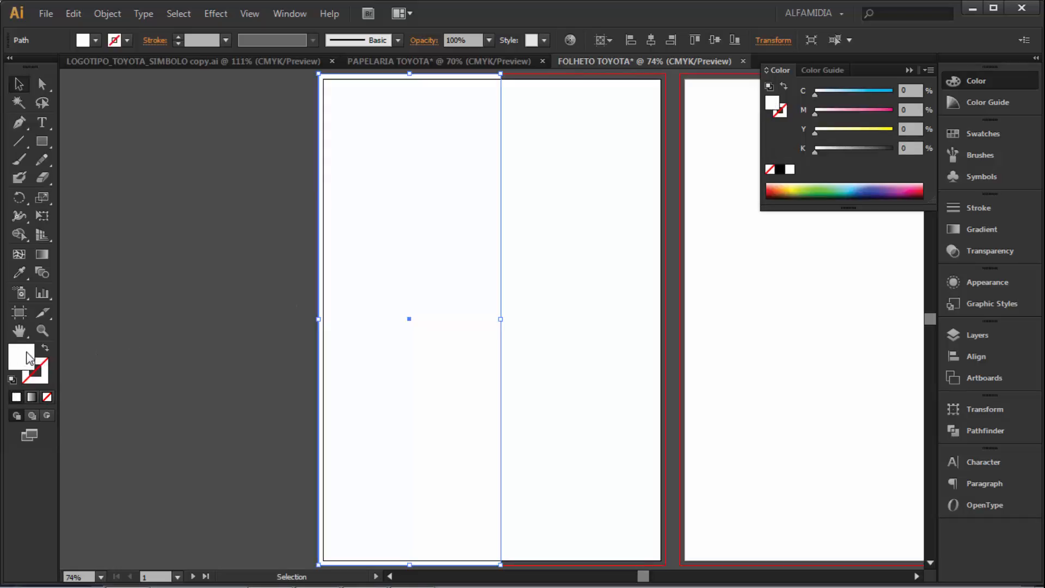
{"action": "left_click", "coordinate": [33, 399]}
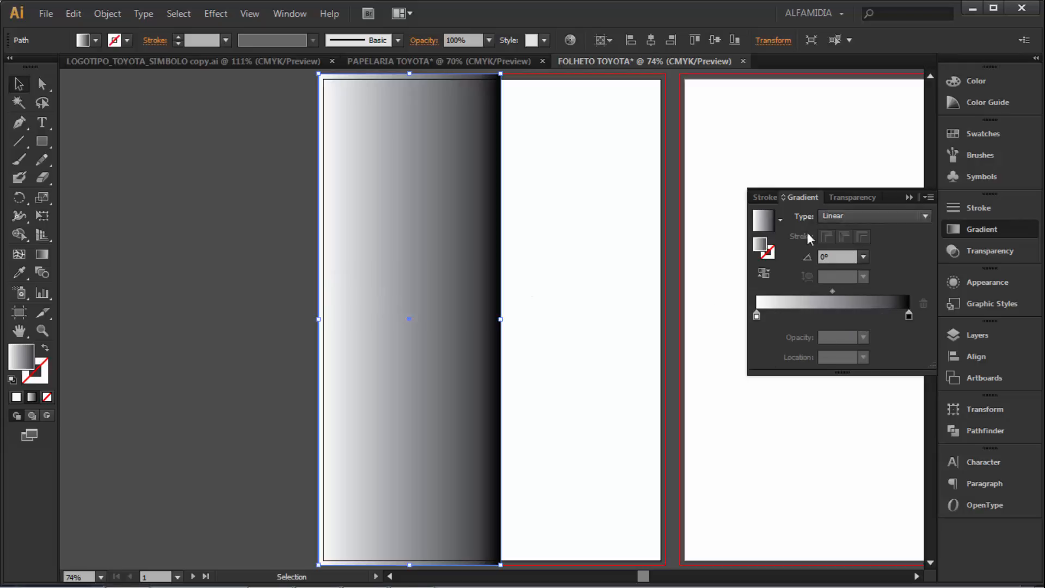
{"action": "left_click", "coordinate": [992, 228]}
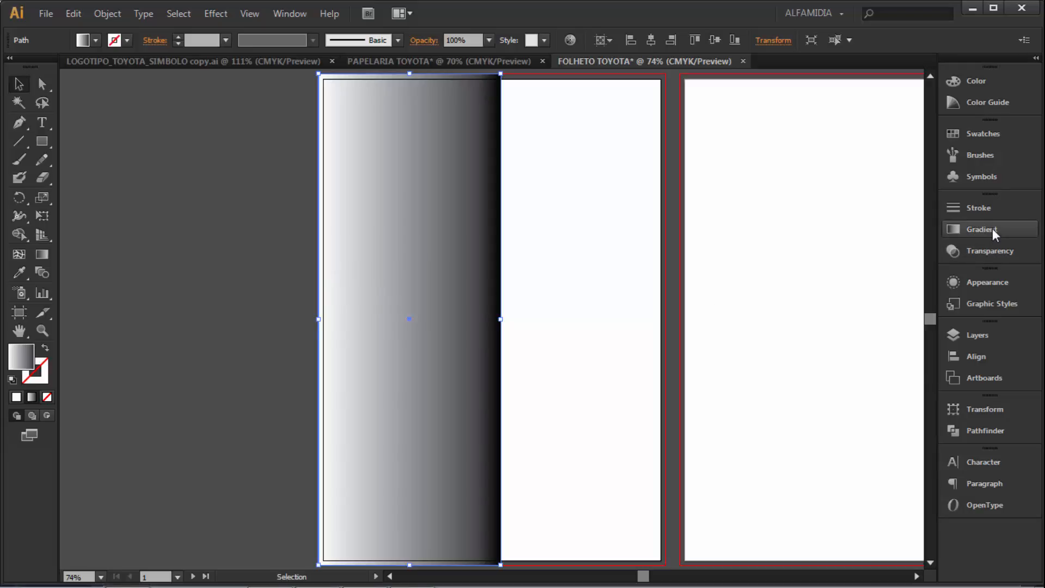
{"action": "left_click", "coordinate": [992, 228]}
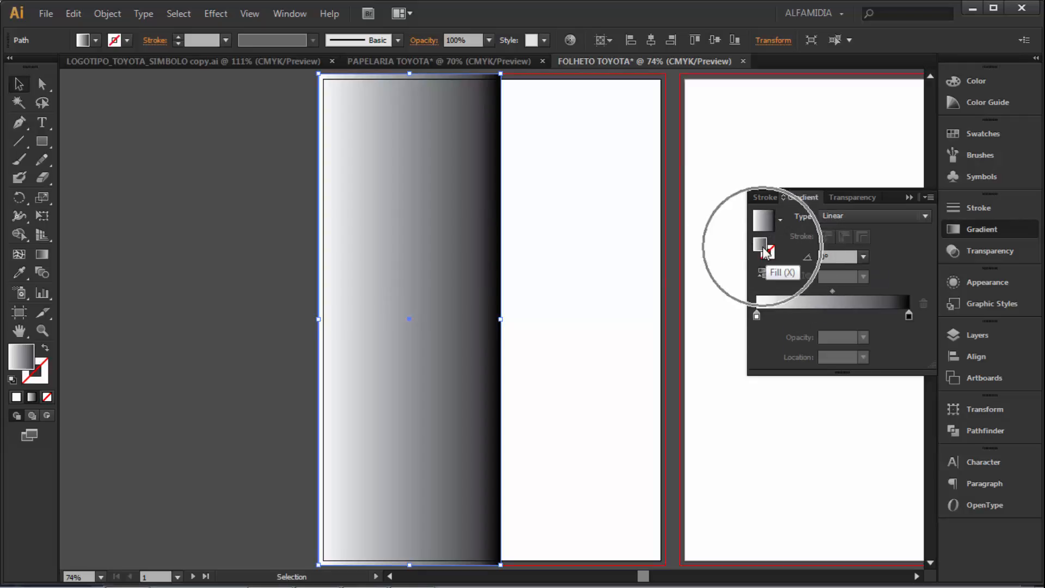
{"action": "mouse_move", "coordinate": [756, 316]}
{"action": "left_mouse_down"}
{"action": "mouse_move", "coordinate": [804, 318]}
{"action": "mouse_move", "coordinate": [750, 315]}
{"action": "left_mouse_up"}
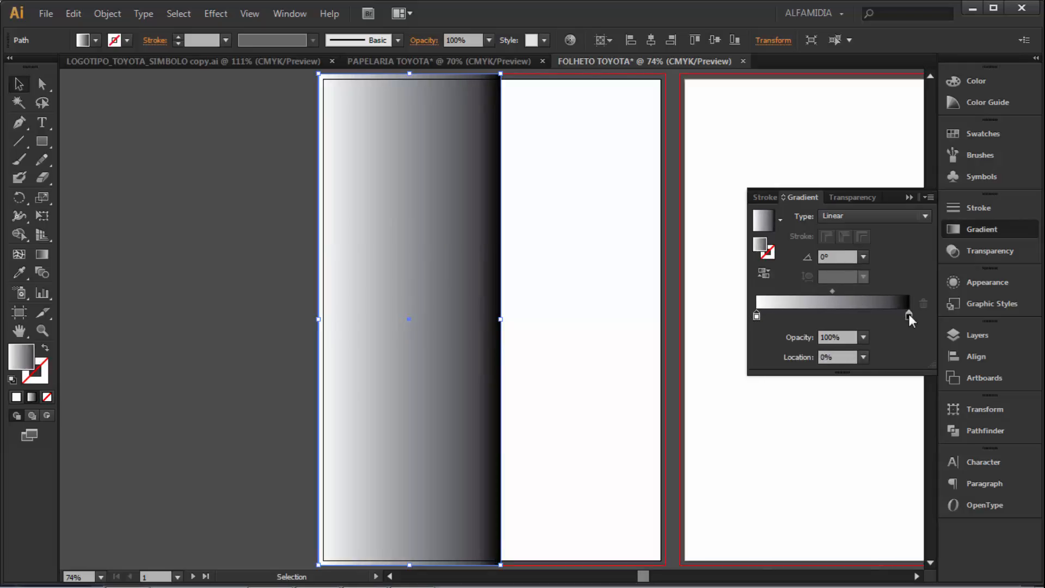
{"action": "left_click_drag", "start_coordinate": [909, 314], "coordinate": [954, 314]}
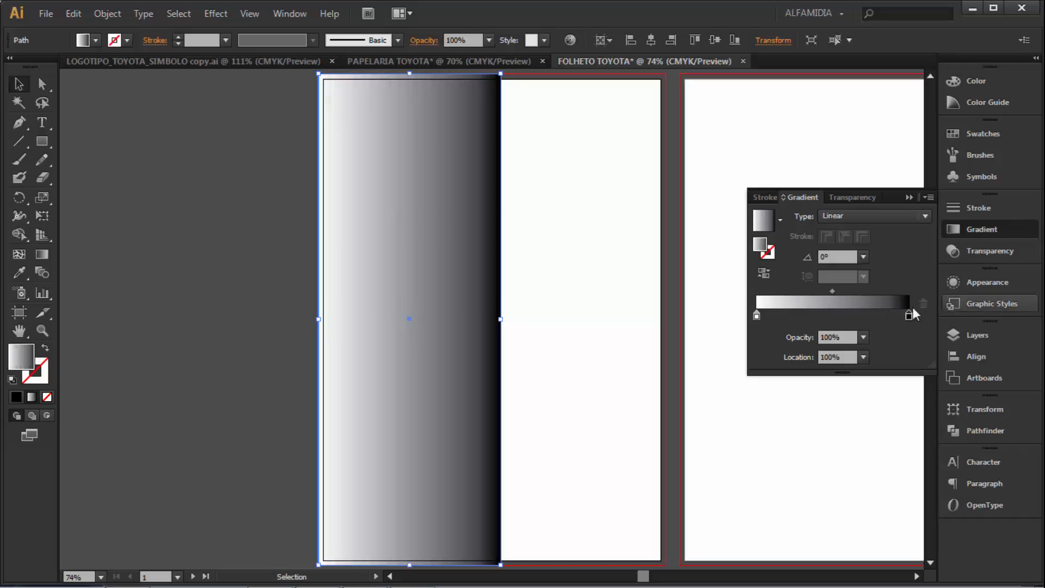
Try gradient angles of 0°, 180°, 90° and -90° on the rectangle's fill.
{"action": "left_click", "coordinate": [863, 257]}
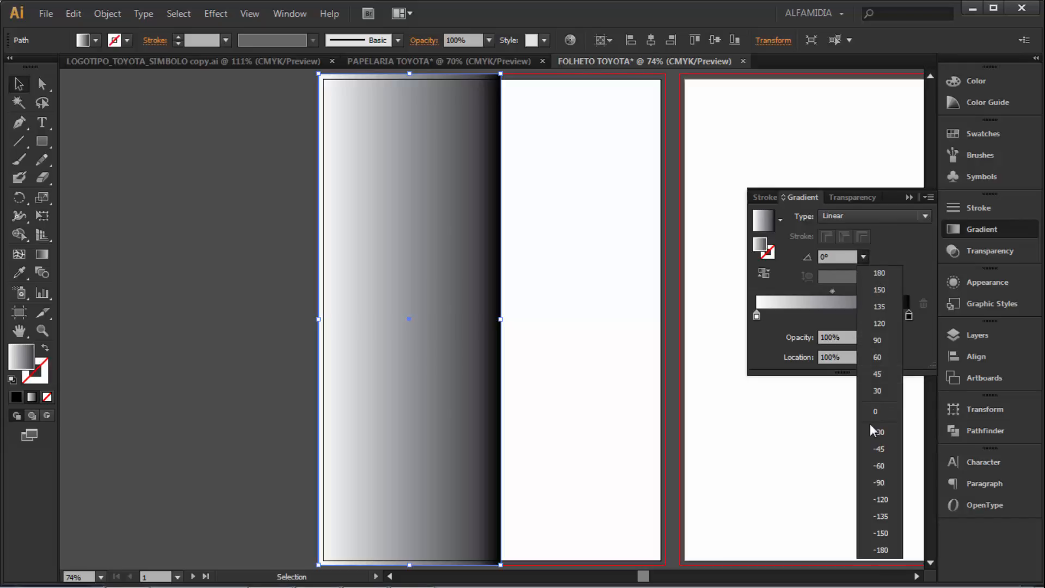
{"action": "left_click", "coordinate": [883, 414]}
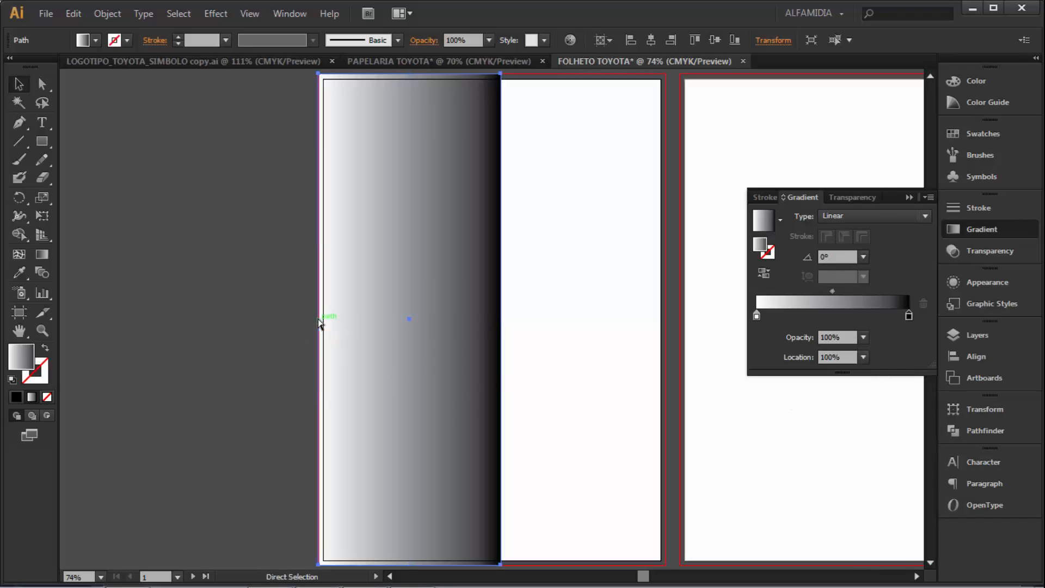
{"action": "key", "text": "ctrl"}
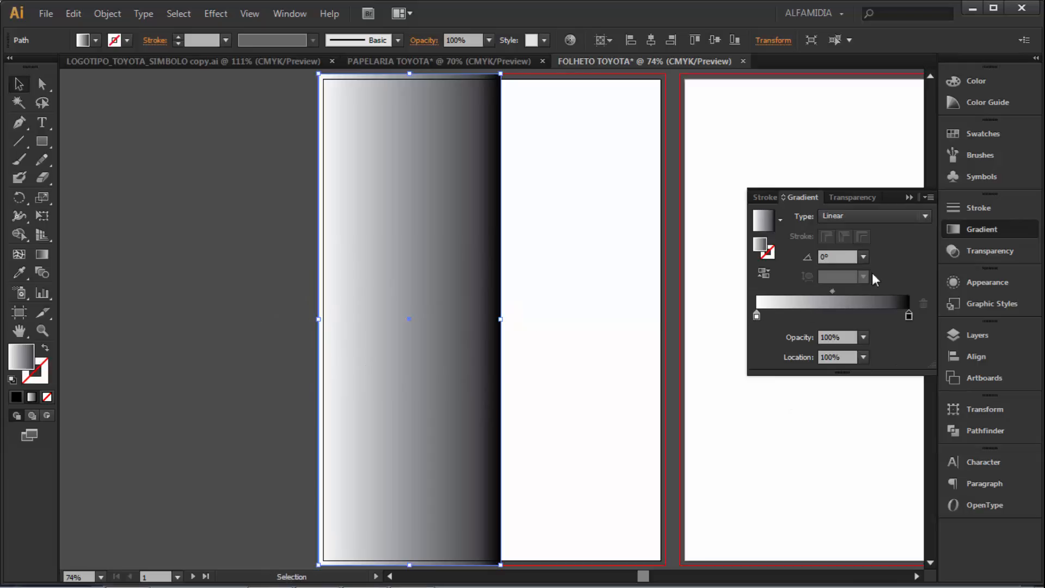
{"action": "left_click", "coordinate": [863, 257]}
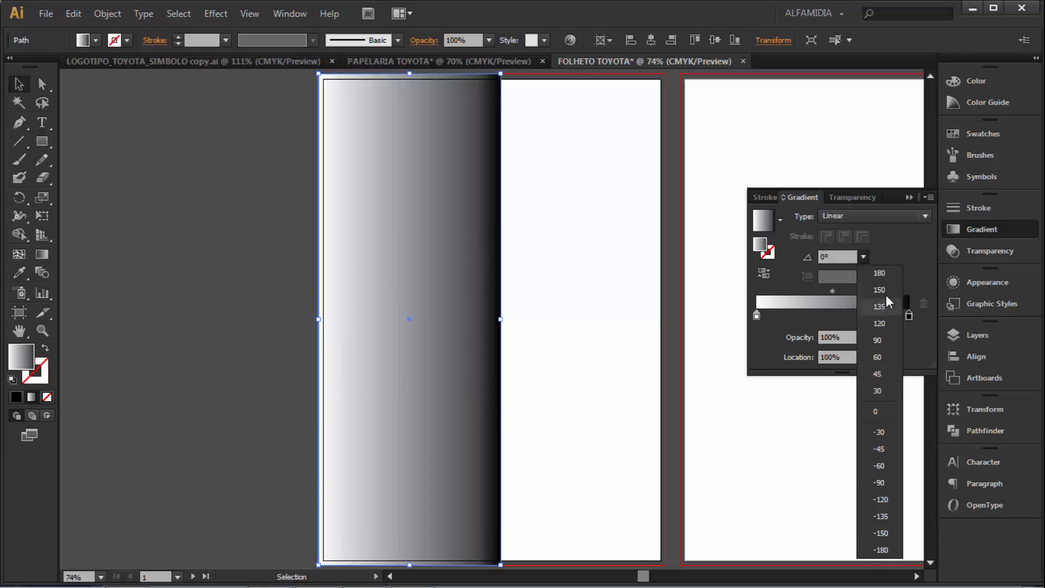
{"action": "left_click", "coordinate": [887, 272]}
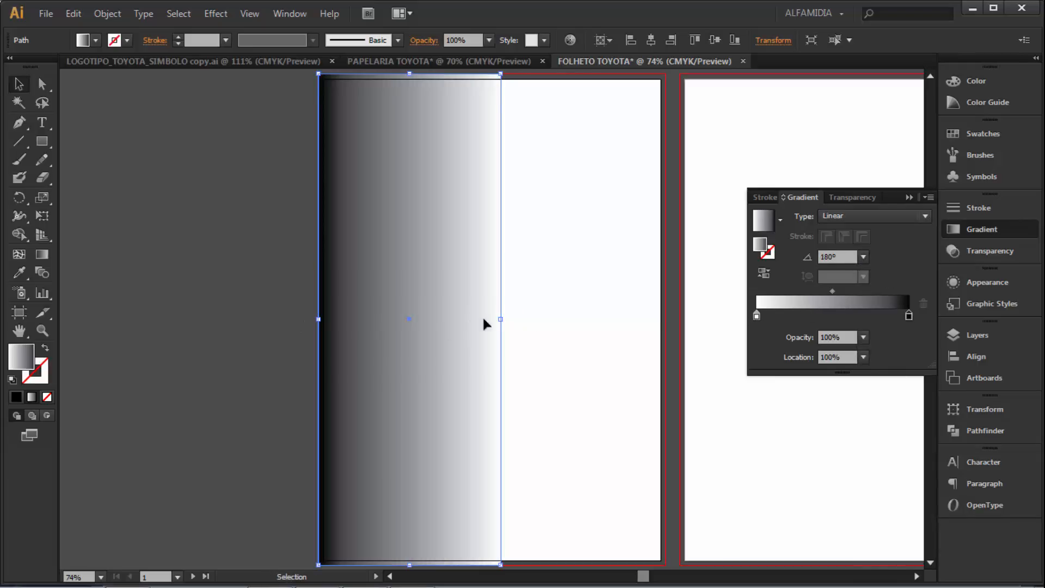
{"action": "key", "text": "ctrl"}
{"action": "left_click", "coordinate": [864, 256]}
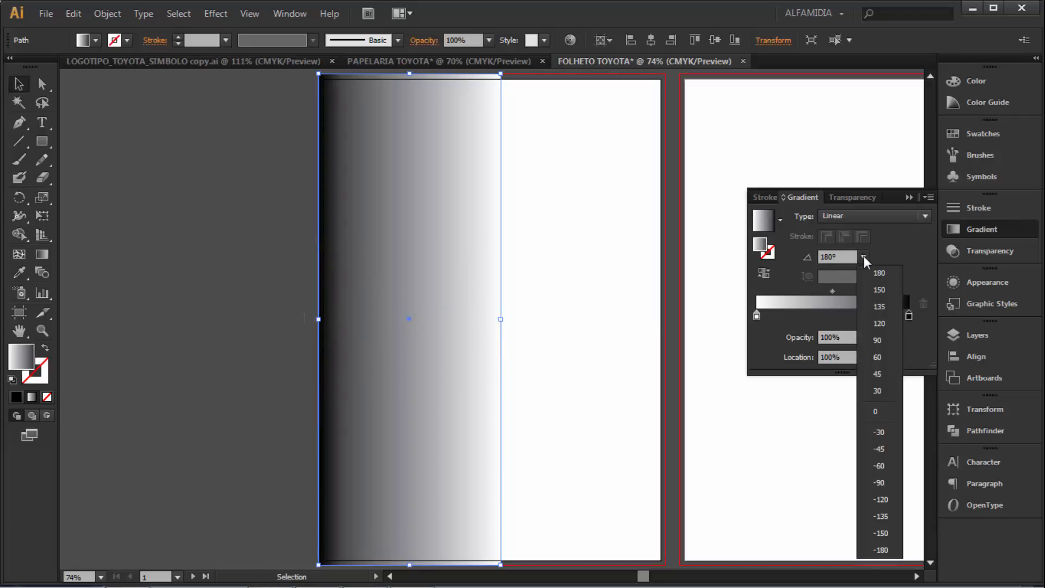
{"action": "left_click", "coordinate": [877, 340]}
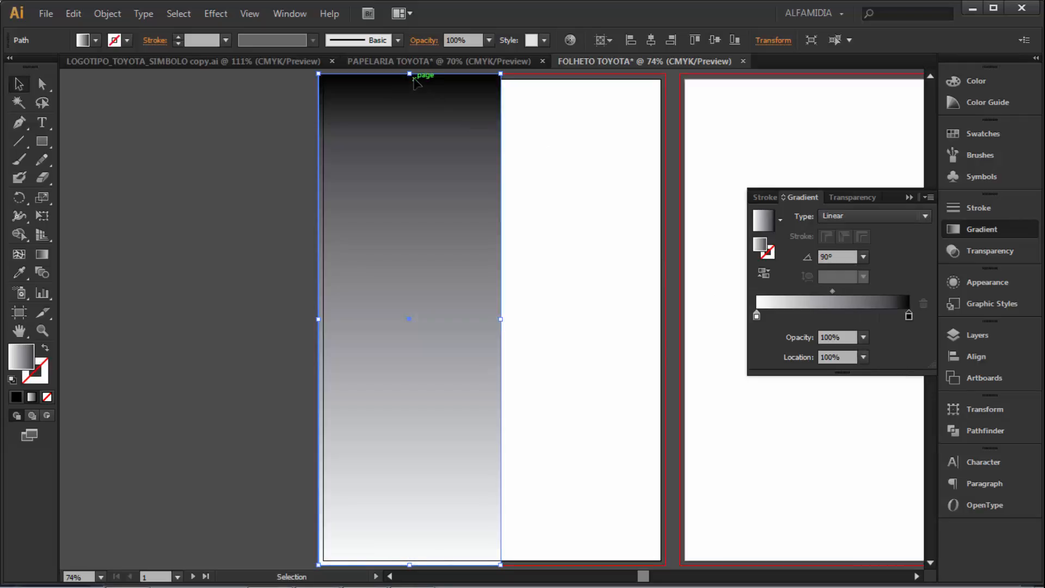
{"action": "key", "text": "ctrl"}
{"action": "left_click", "coordinate": [863, 257]}
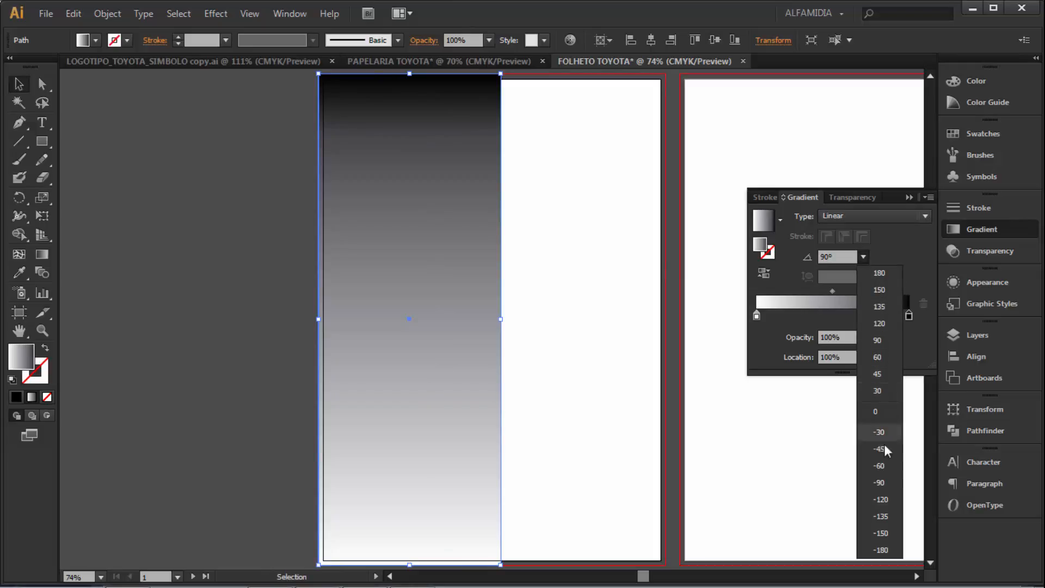
{"action": "left_click", "coordinate": [881, 483]}
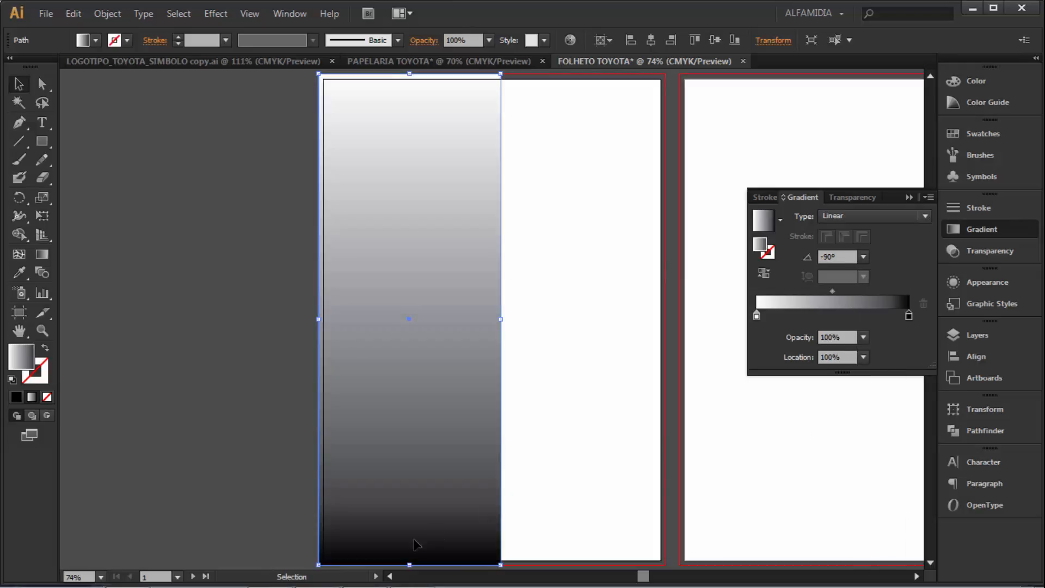
{"action": "key", "text": "ctrl"}
{"action": "left_click", "coordinate": [418, 84]}
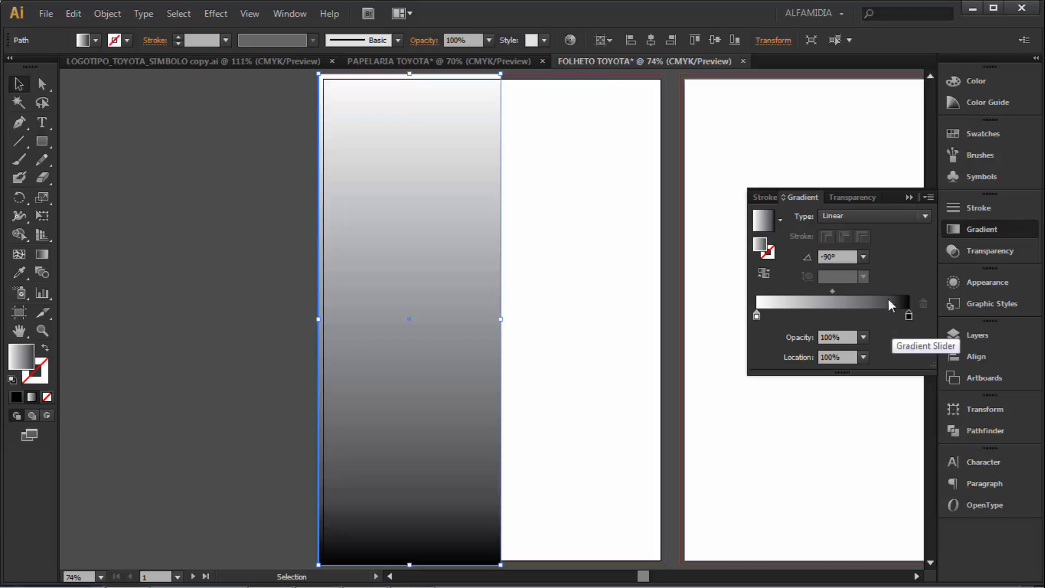
Set the rectangle's gradient angle to 90° so black is at its upper end and white at its lower end.
{"action": "left_click", "coordinate": [863, 257]}
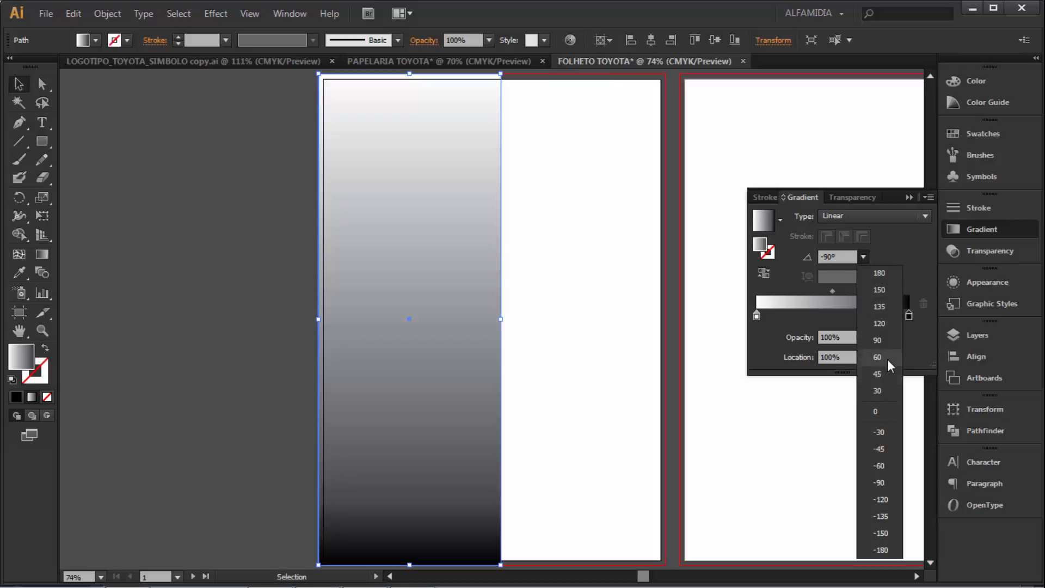
{"action": "left_click", "coordinate": [877, 341]}
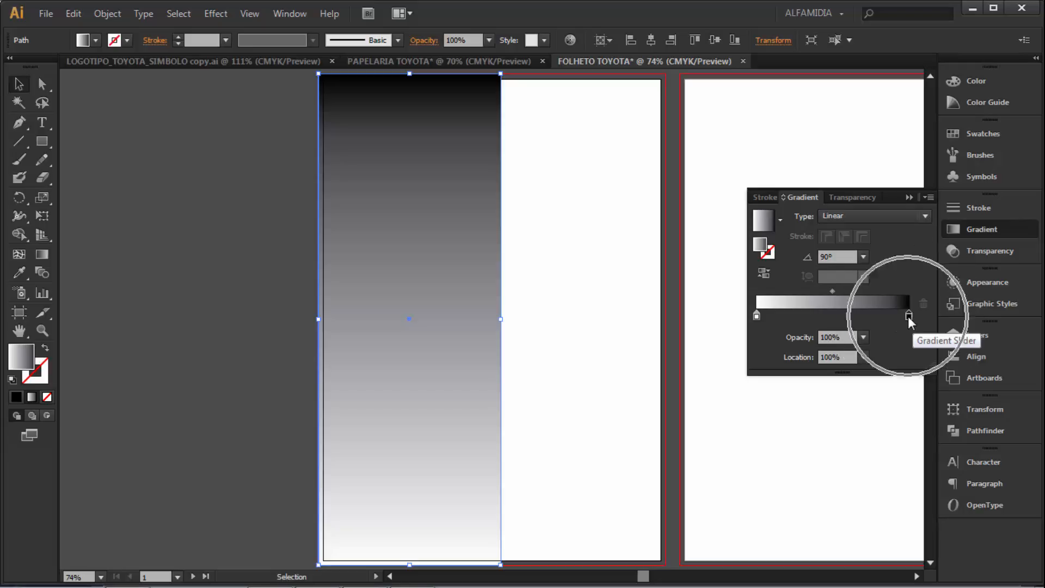
{"action": "key", "text": "a"}
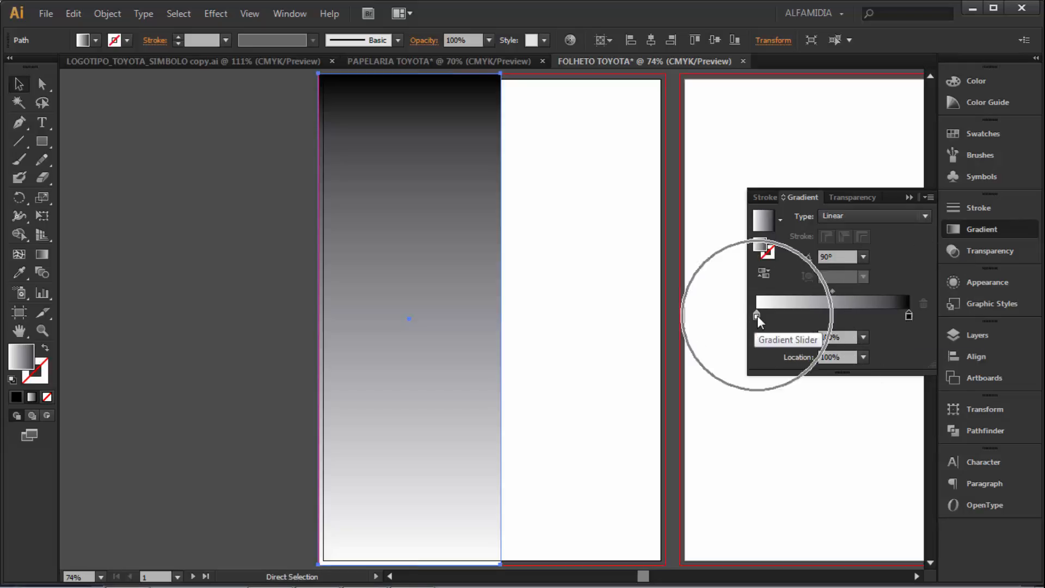
Switch the gradient's black colour stop to CMYK and set it to C 0, M 100, Y 100, K 30.
{"action": "double_click", "coordinate": [909, 317]}
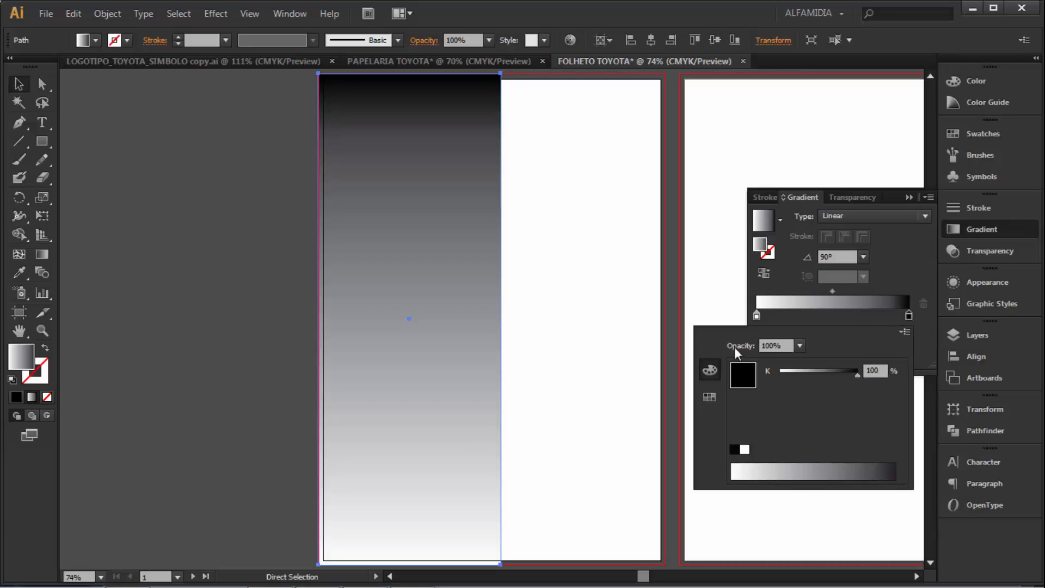
{"action": "left_click", "coordinate": [709, 396]}
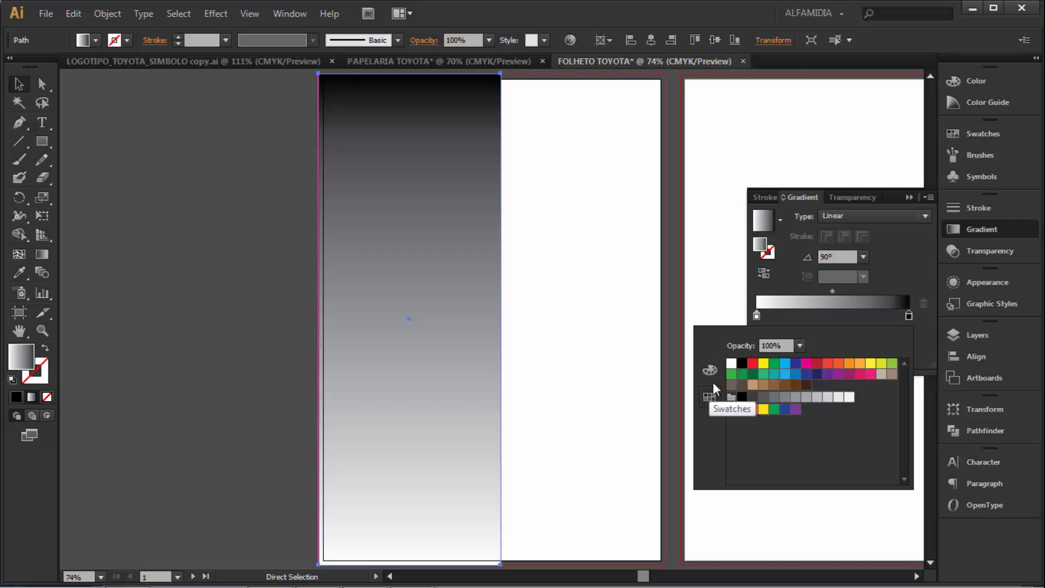
{"action": "left_click", "coordinate": [711, 372]}
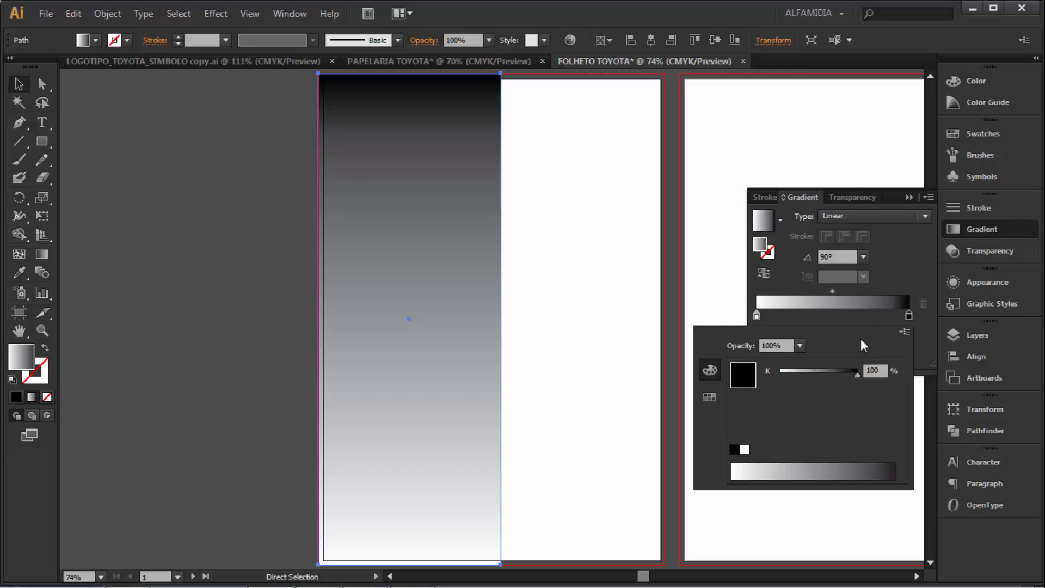
{"action": "left_click", "coordinate": [904, 331]}
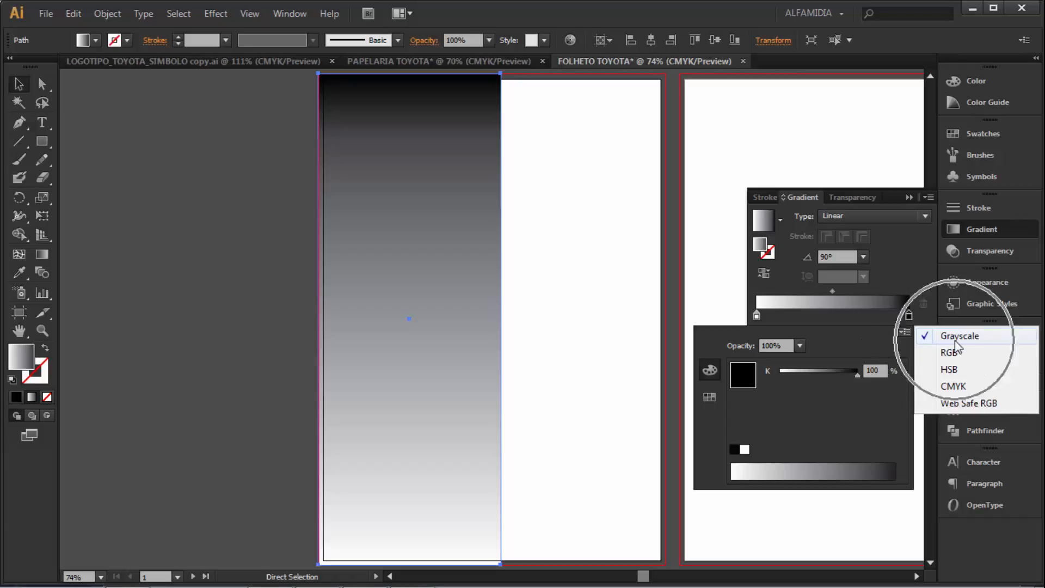
{"action": "left_click", "coordinate": [954, 386]}
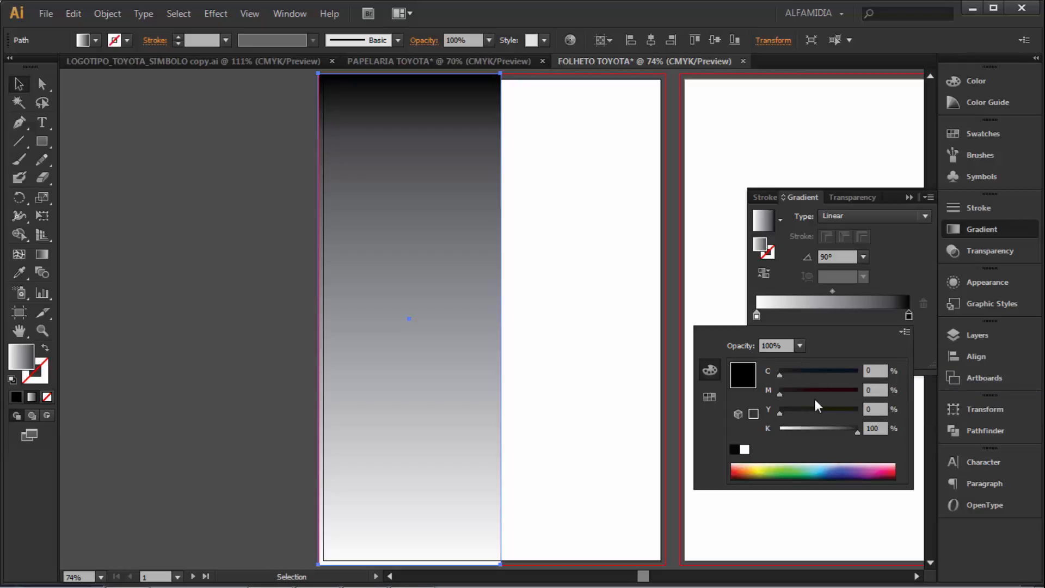
{"action": "left_click", "coordinate": [876, 389]}
{"action": "key", "text": "Tab"}
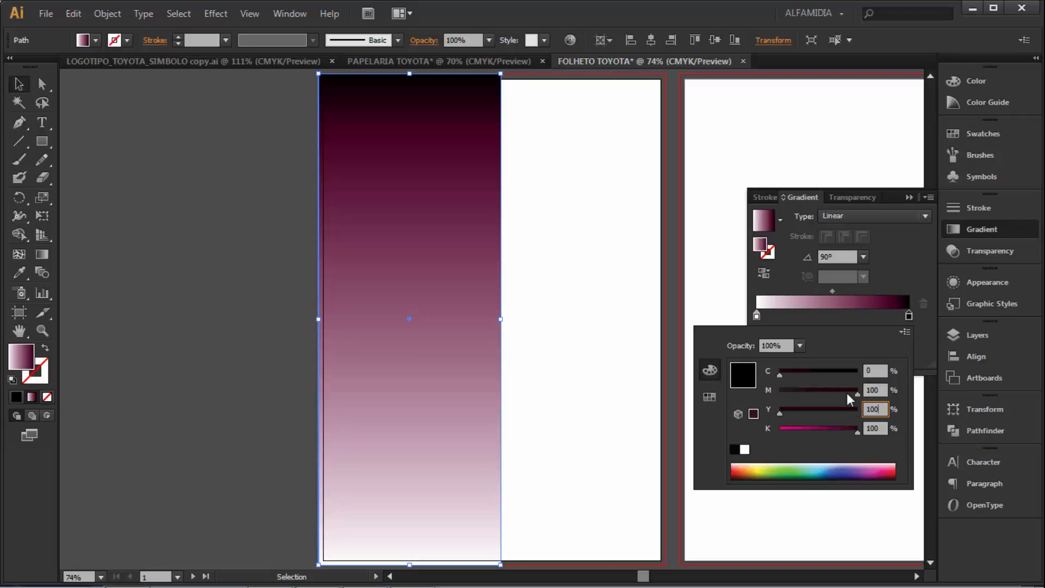
{"action": "key", "text": "Tab"}
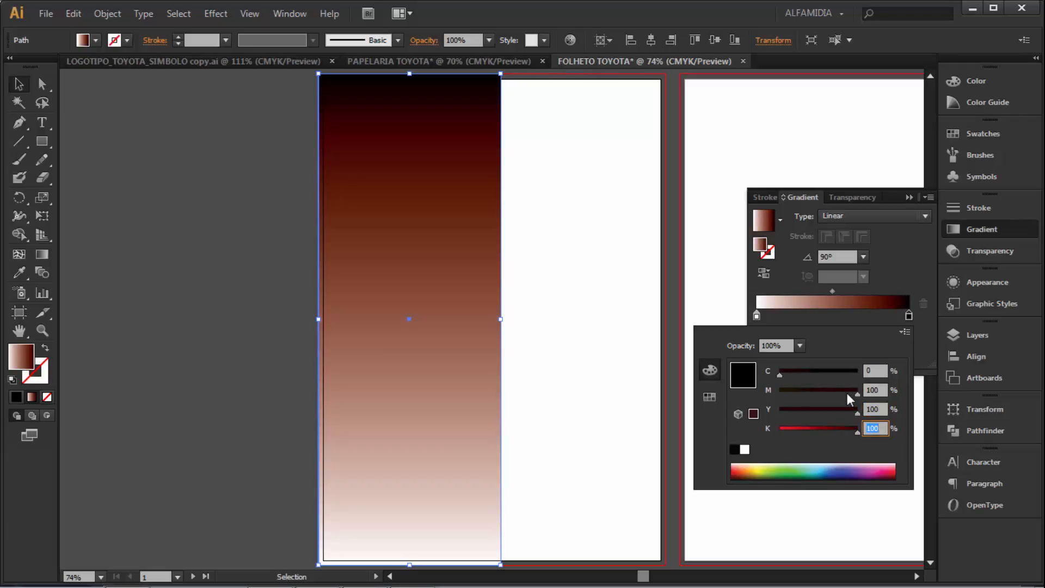
{"action": "type", "text": "30"}
{"action": "key", "text": "Tab"}
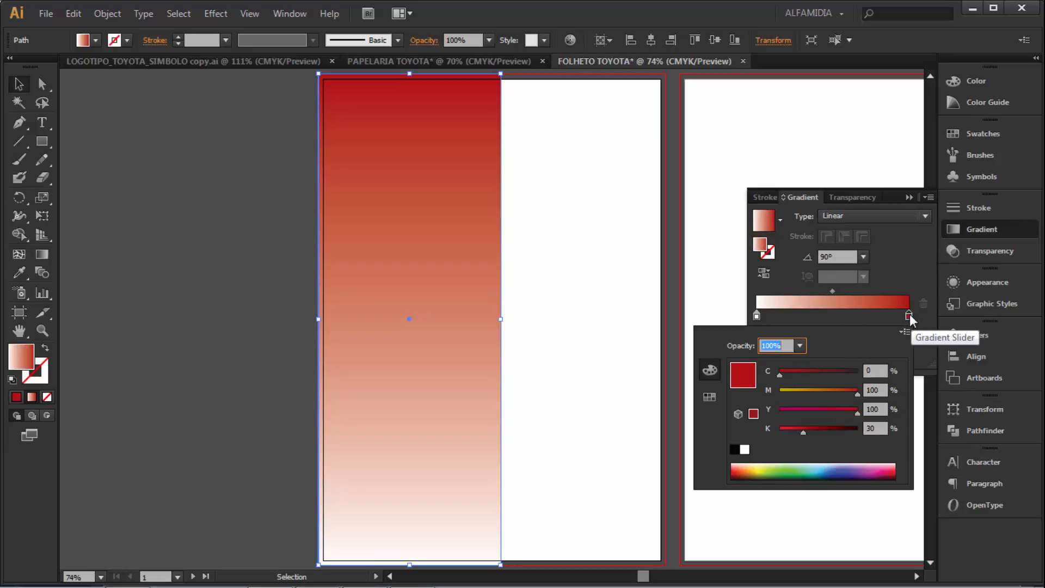
Switch the gradient's white colour stop to CMYK and set it to C 0, M 90, Y 60, K 0.
{"action": "left_click", "coordinate": [757, 316]}
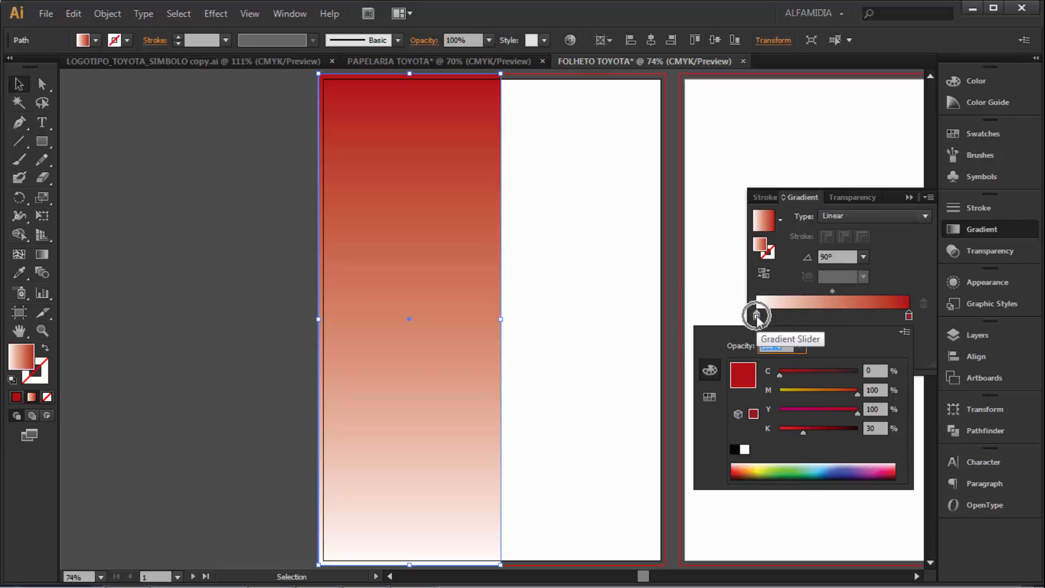
{"action": "left_click", "coordinate": [756, 316]}
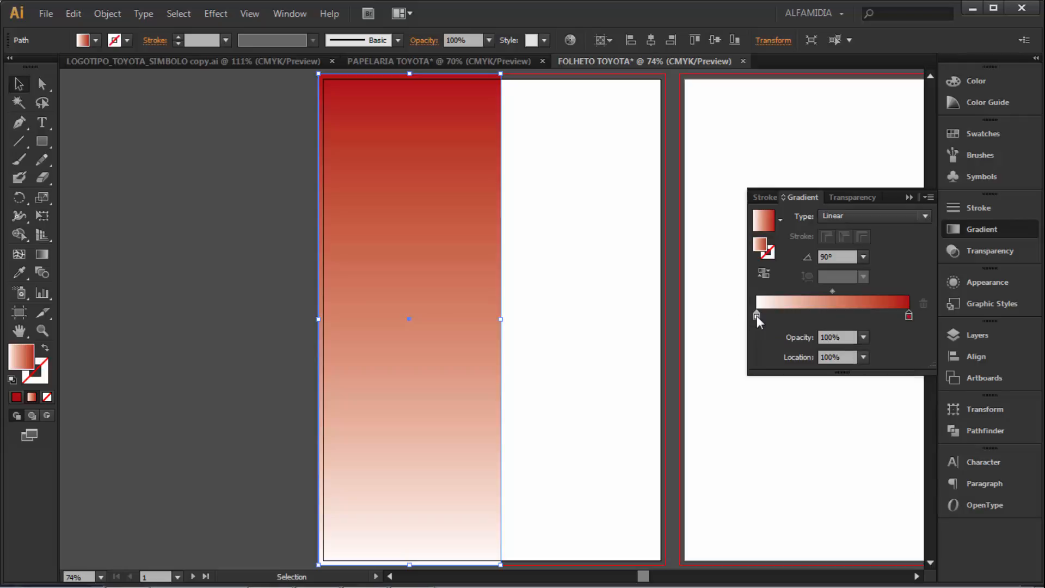
{"action": "double_click", "coordinate": [756, 316]}
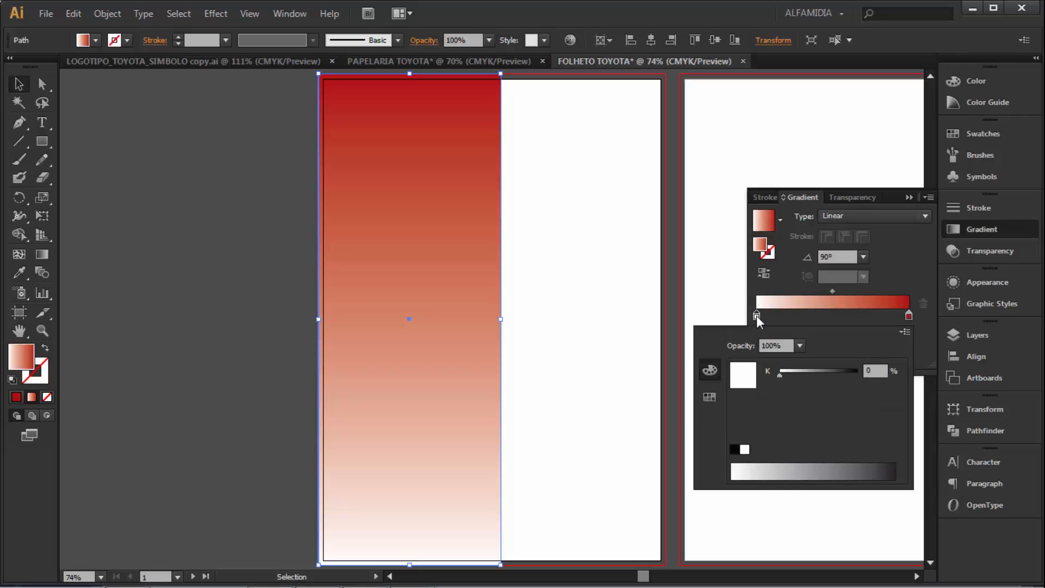
{"action": "left_click", "coordinate": [906, 331]}
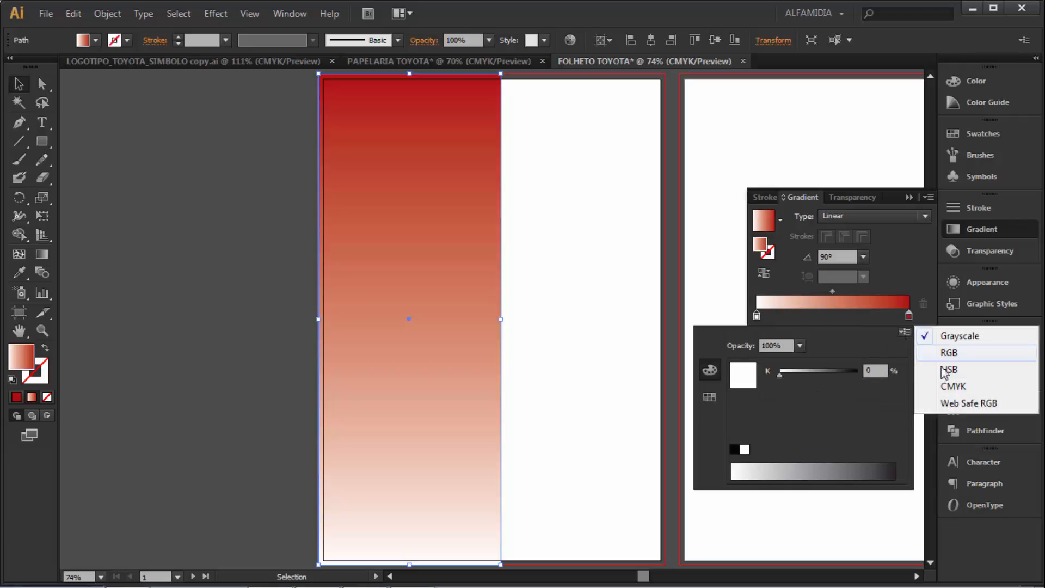
{"action": "left_click", "coordinate": [950, 385]}
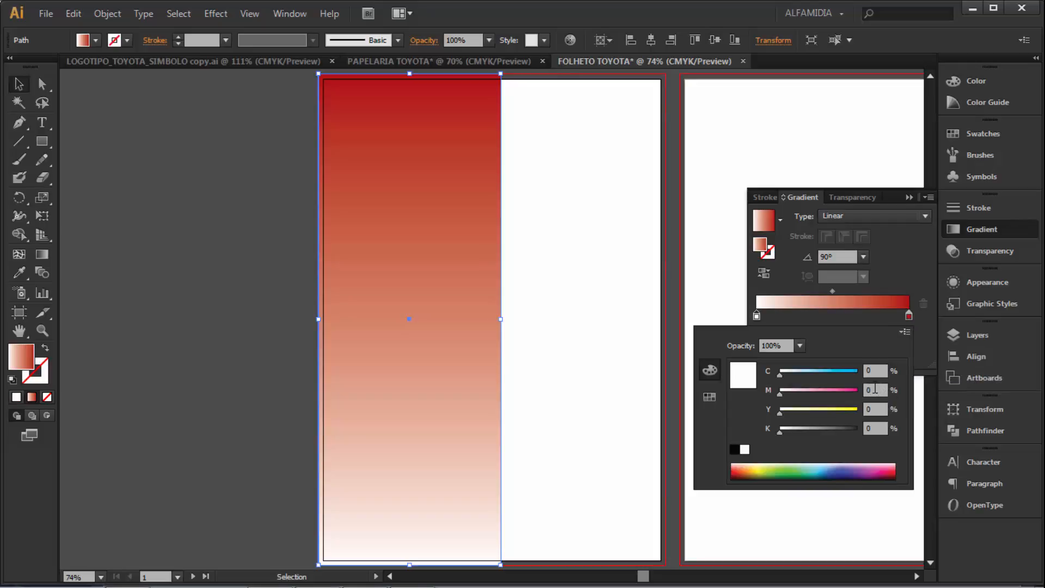
{"action": "left_click", "coordinate": [875, 389]}
{"action": "type", "text": "90"}
{"action": "key", "text": "Tab"}
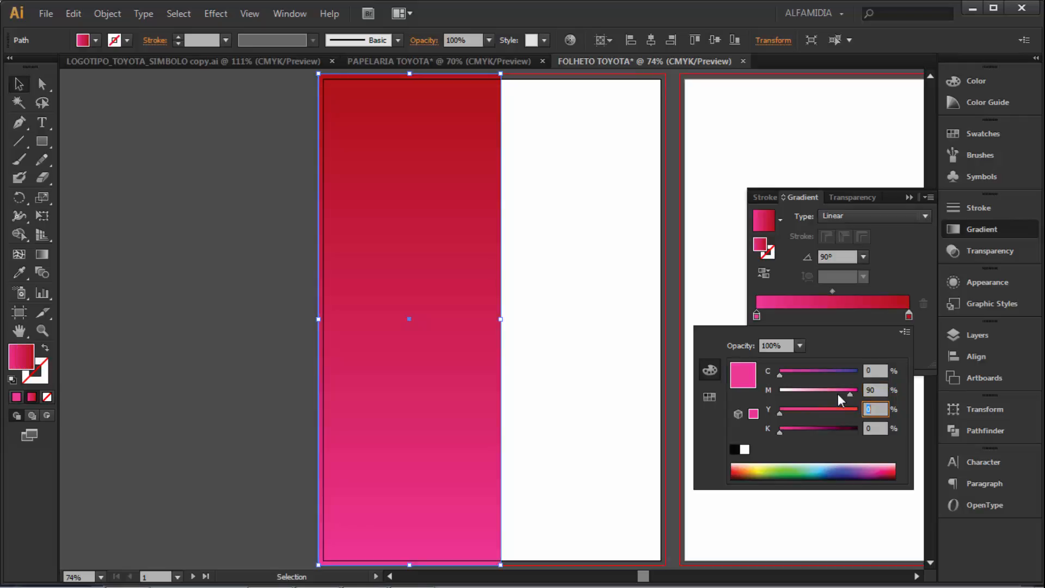
{"action": "type", "text": "60"}
{"action": "left_click", "coordinate": [877, 428]}
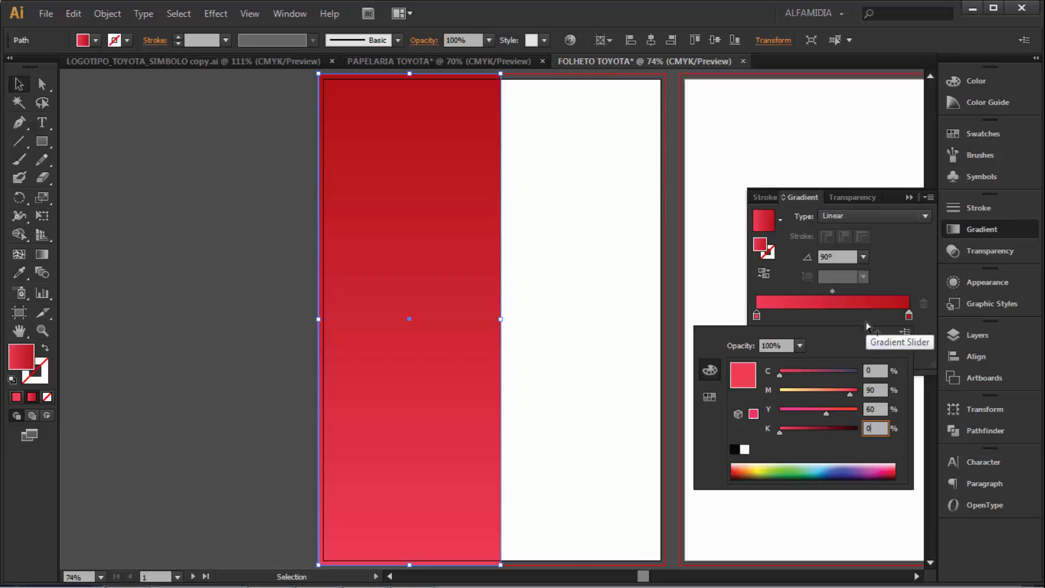
{"action": "left_click", "coordinate": [924, 333]}
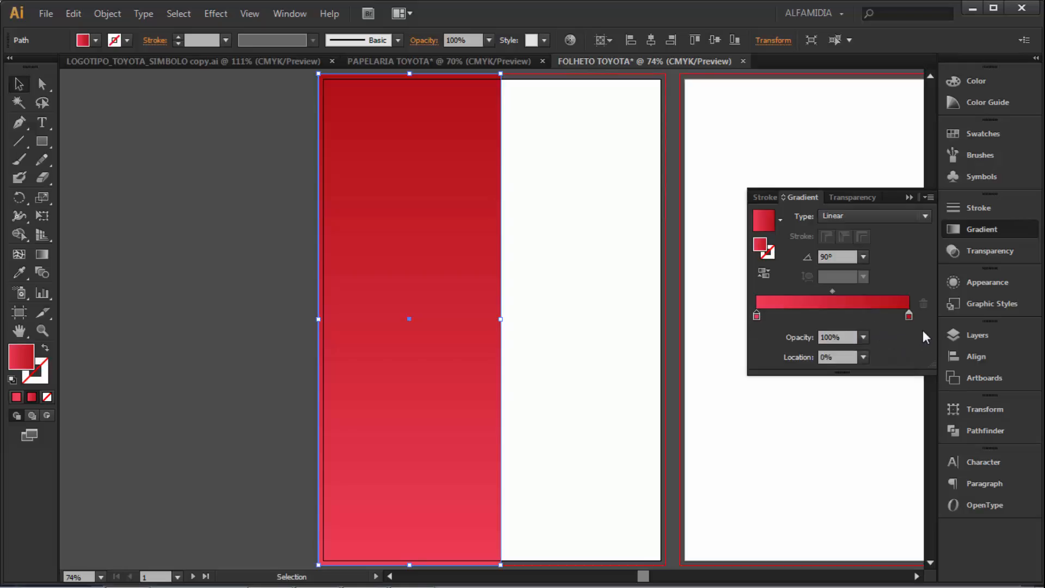
Add colour stops between the gradient's two ends, keeping a single middle stop at about 53.69%.
{"action": "left_click", "coordinate": [828, 317]}
{"action": "left_click", "coordinate": [861, 316]}
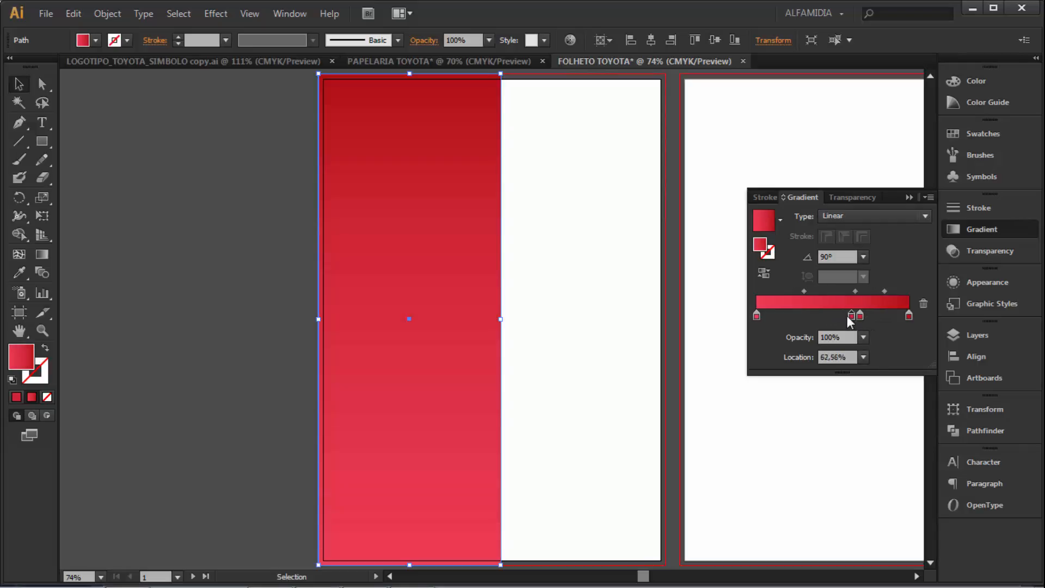
{"action": "left_click", "coordinate": [828, 316]}
{"action": "mouse_move", "coordinate": [828, 316]}
{"action": "left_mouse_down"}
{"action": "mouse_move", "coordinate": [832, 329]}
{"action": "mouse_move", "coordinate": [839, 316]}
{"action": "left_mouse_up"}
{"action": "left_click", "coordinate": [860, 314]}
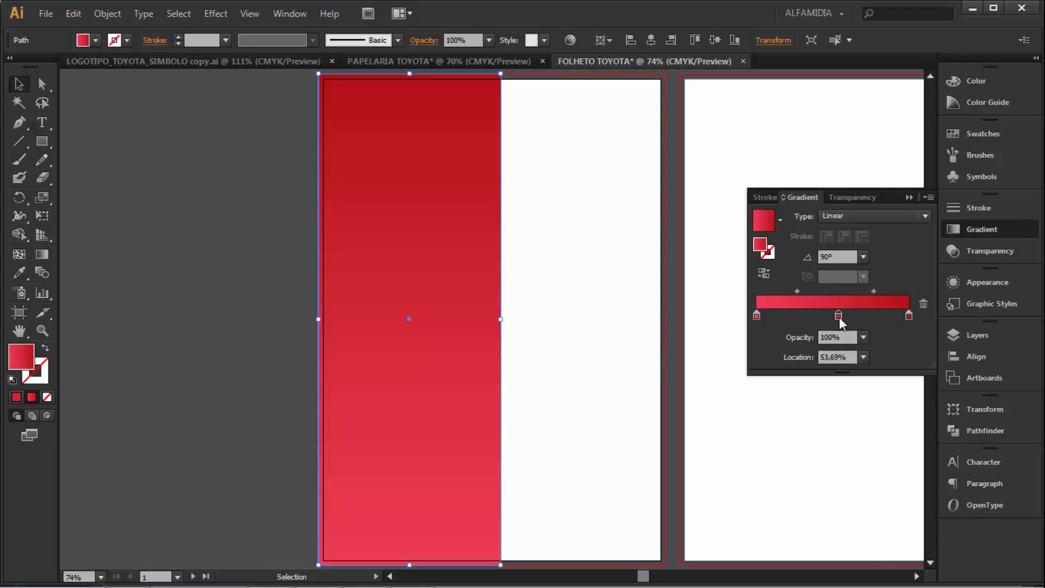
Set the middle colour stop to C 0, M 100, Y 15, K 0 and move it to about 55.67%.
{"action": "double_click", "coordinate": [839, 317]}
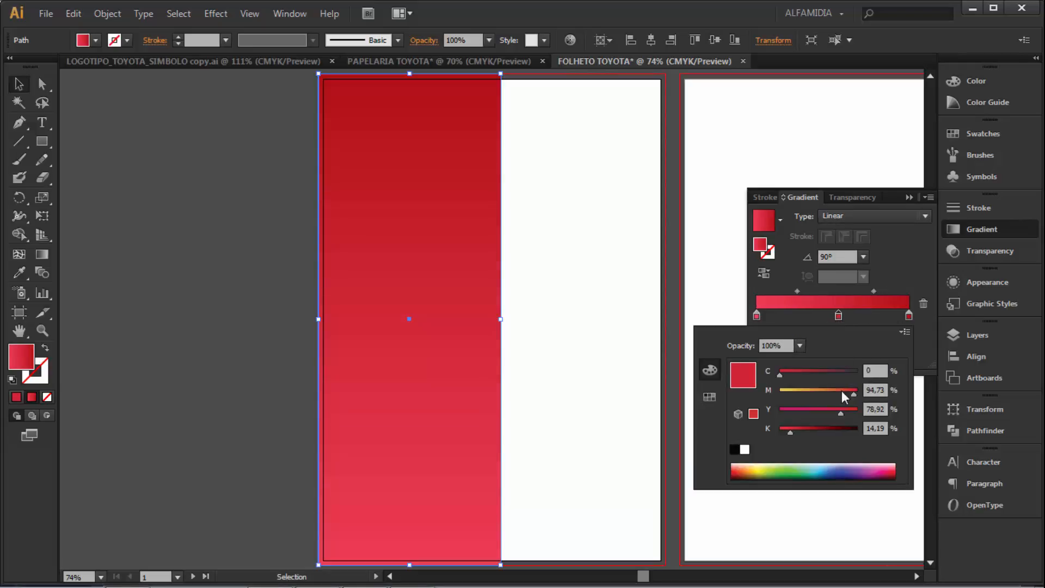
{"action": "left_click_drag", "start_coordinate": [851, 393], "coordinate": [801, 393]}
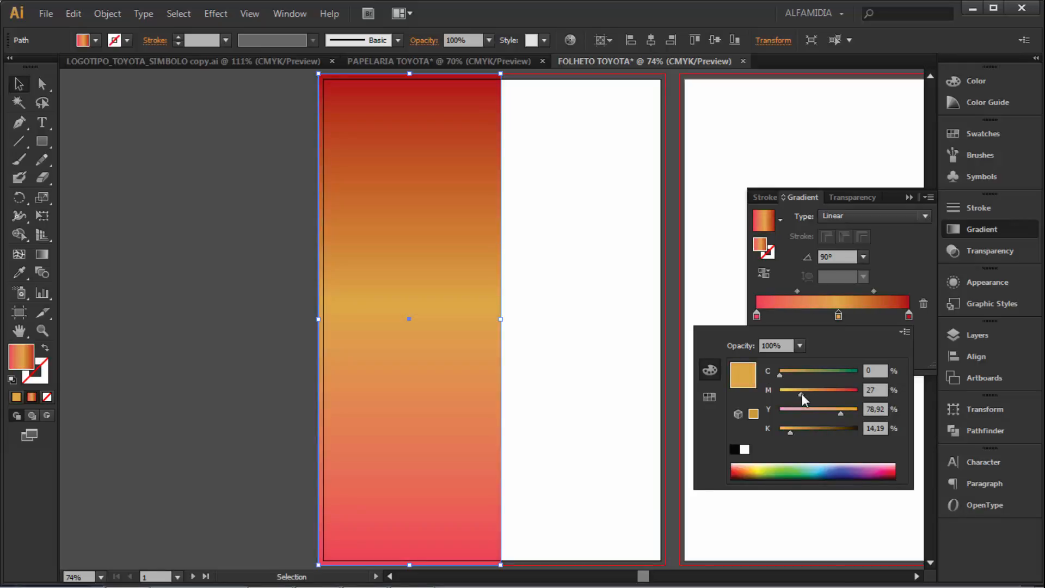
{"action": "left_click_drag", "start_coordinate": [802, 393], "coordinate": [792, 416]}
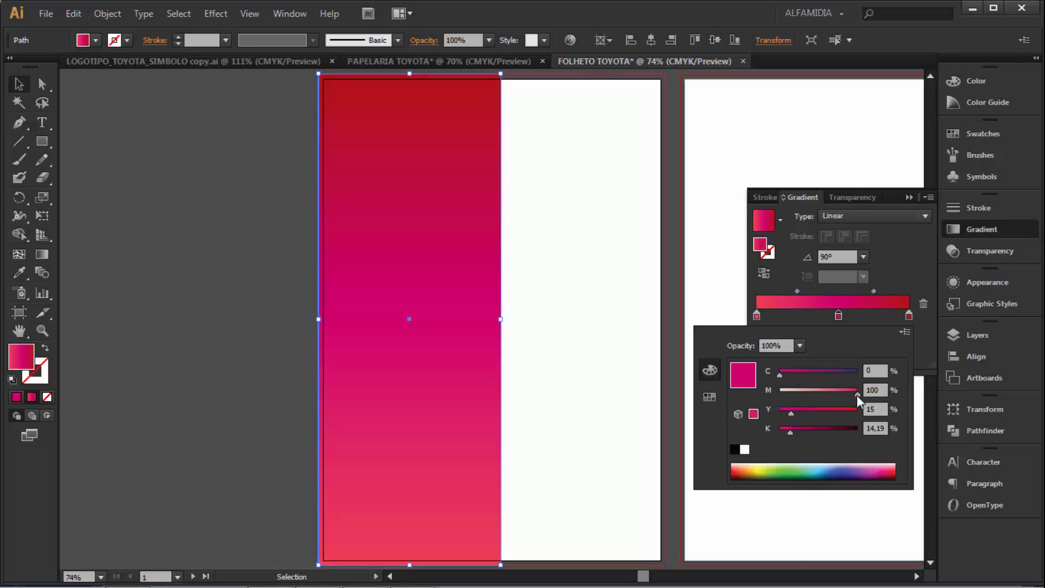
{"action": "left_click_drag", "start_coordinate": [790, 432], "coordinate": [758, 436]}
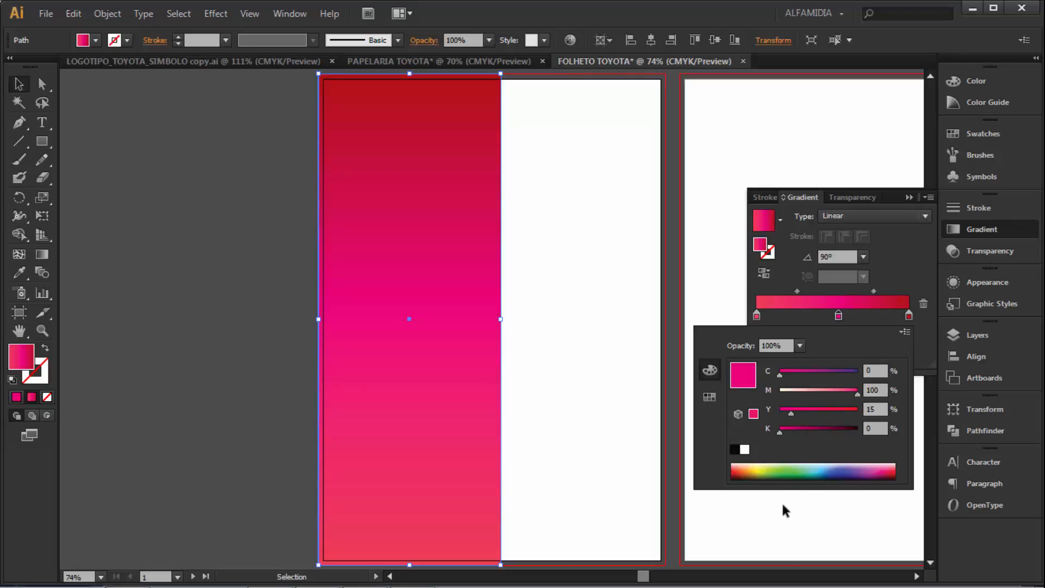
{"action": "left_click", "coordinate": [838, 317]}
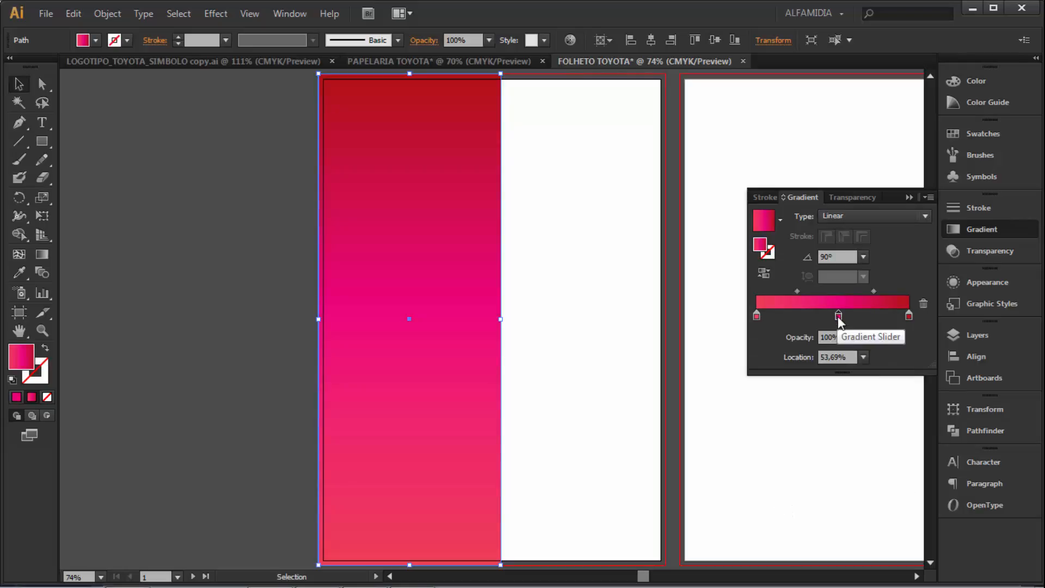
{"action": "left_click_drag", "start_coordinate": [839, 320], "coordinate": [843, 323]}
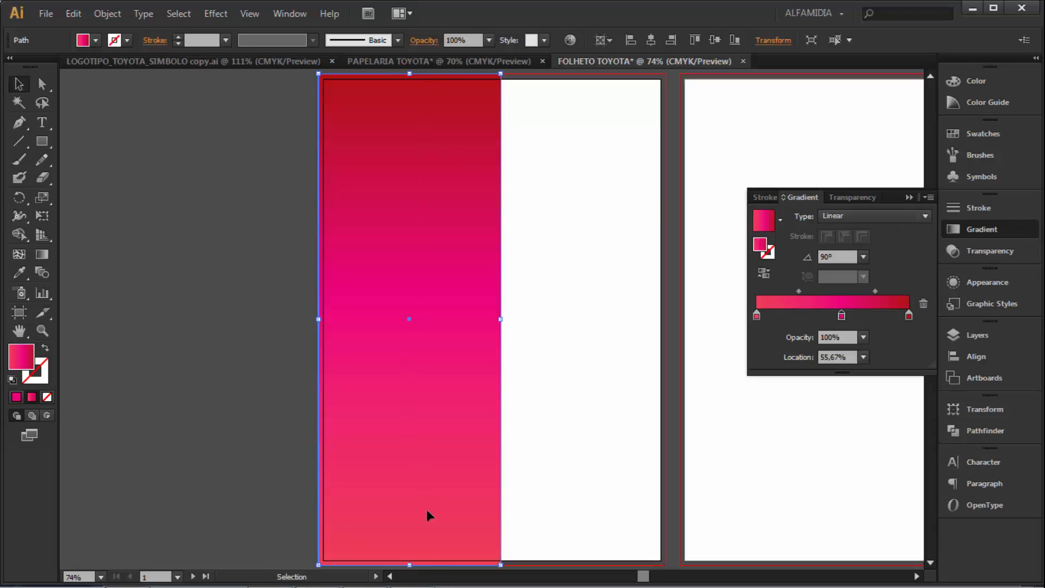
Try the Radial gradient type on the rectangle's fill and return it to Linear.
{"action": "left_click", "coordinate": [926, 216]}
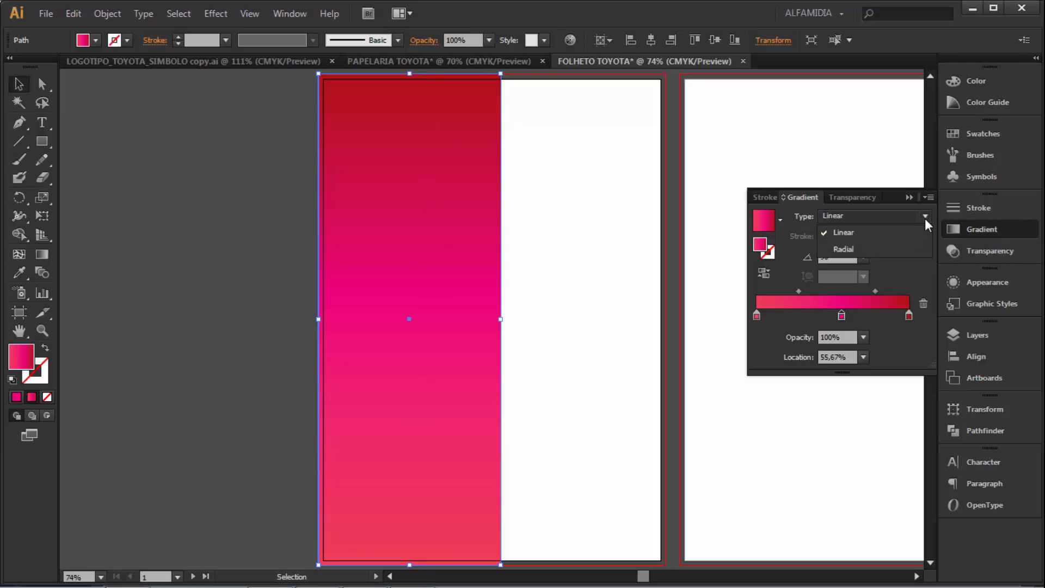
{"action": "left_click", "coordinate": [857, 249]}
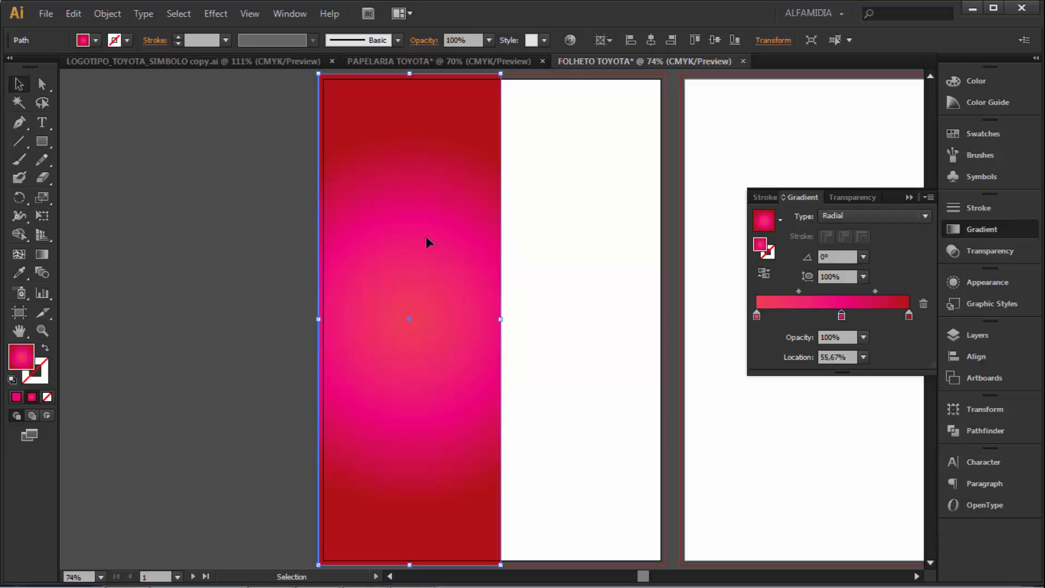
{"action": "left_click", "coordinate": [920, 215]}
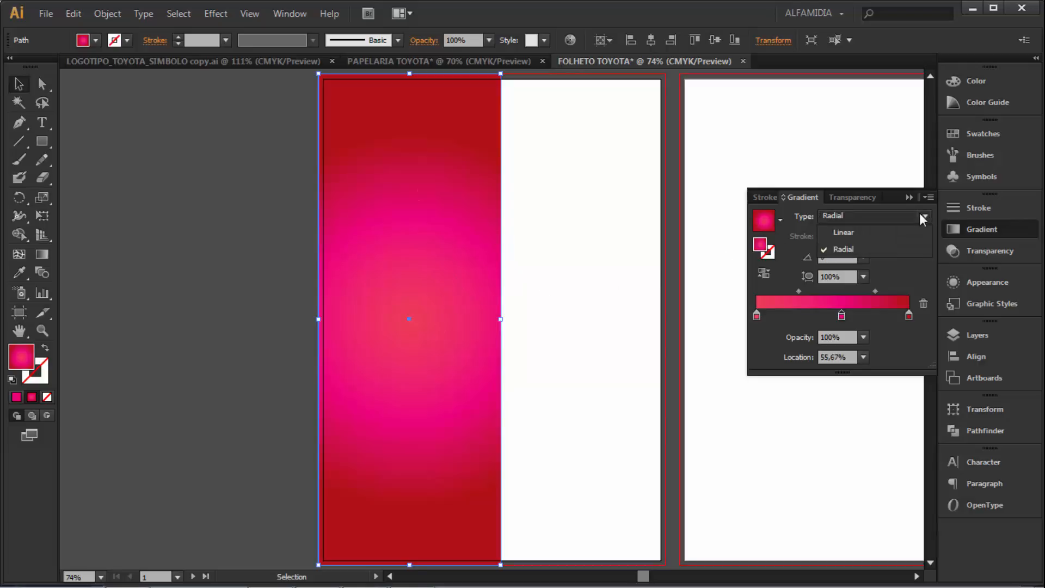
{"action": "left_click", "coordinate": [869, 233]}
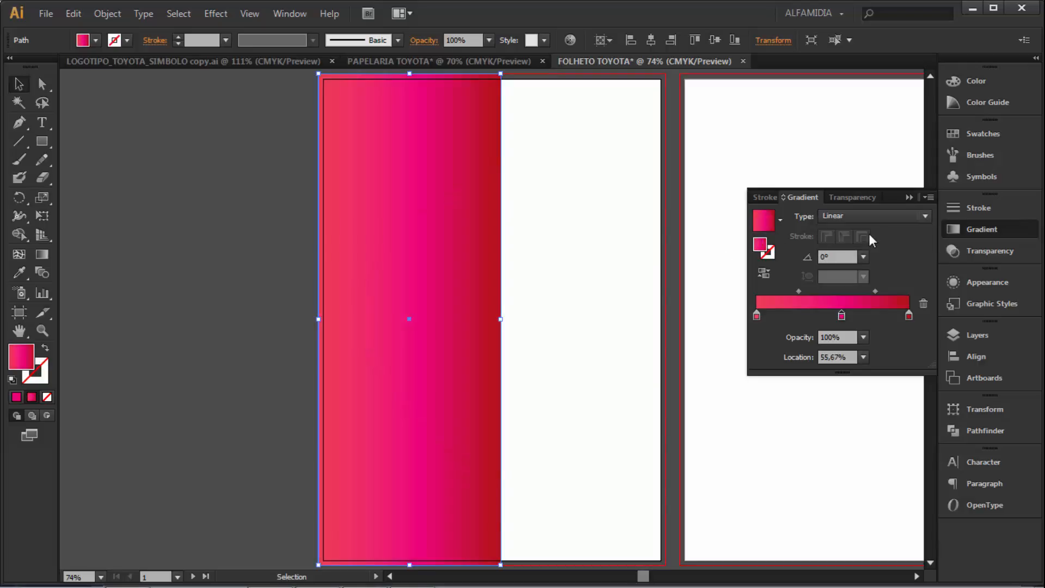